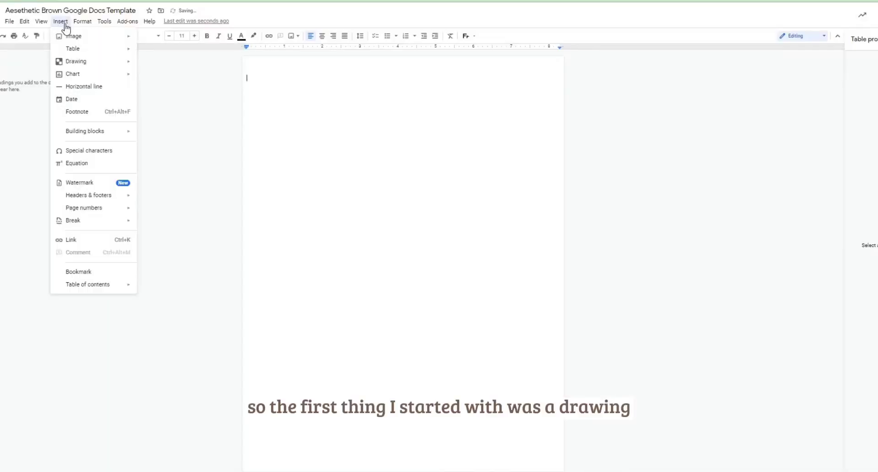
Step: Insert a new drawing and sketch a thin horizontal rectangle about 9 inches wide and 0.4 inches tall
mouse_move(83, 40)
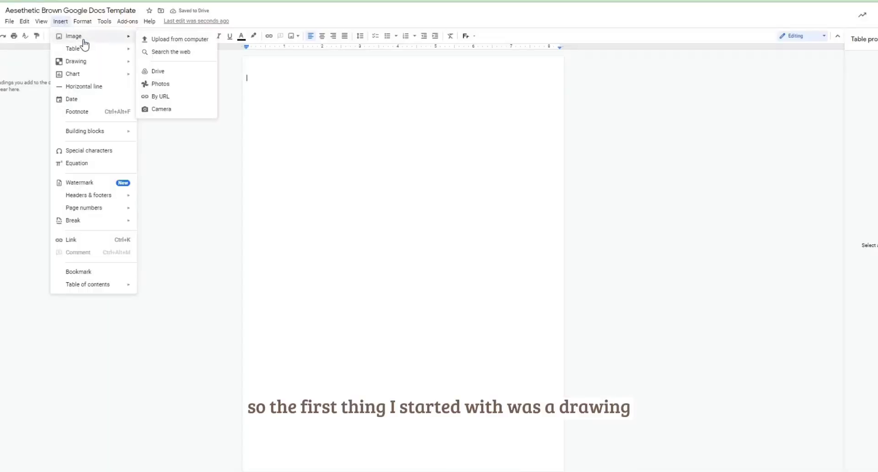
mouse_move(92, 63)
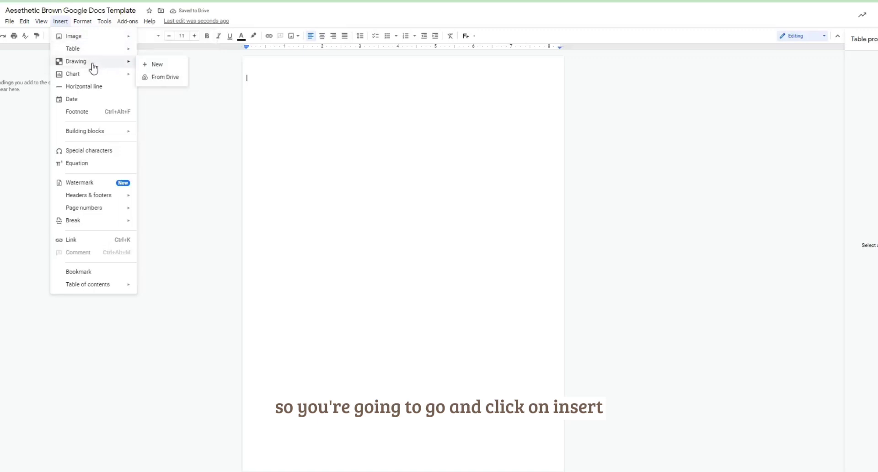
left_click(157, 65)
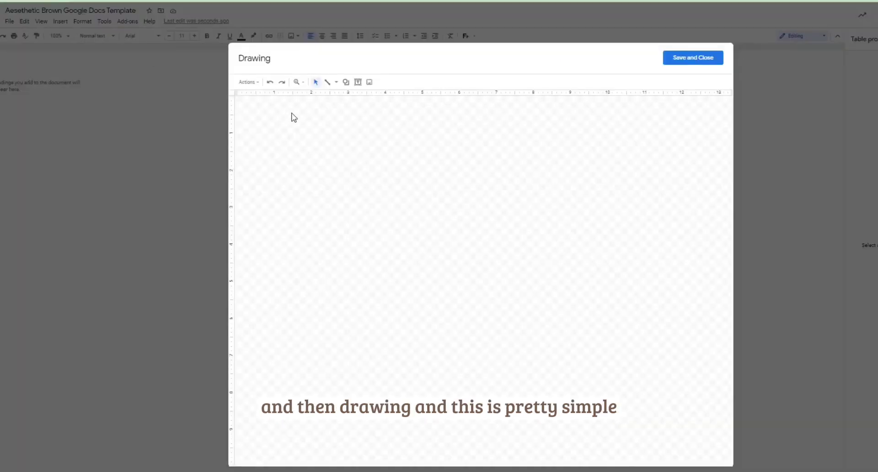
left_click(346, 82)
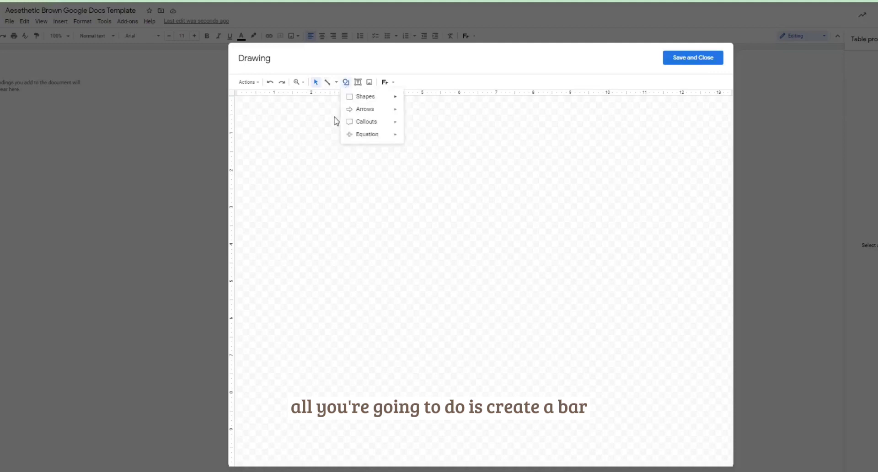
mouse_move(360, 94)
left_click(408, 96)
left_click_drag(320, 125, 658, 137)
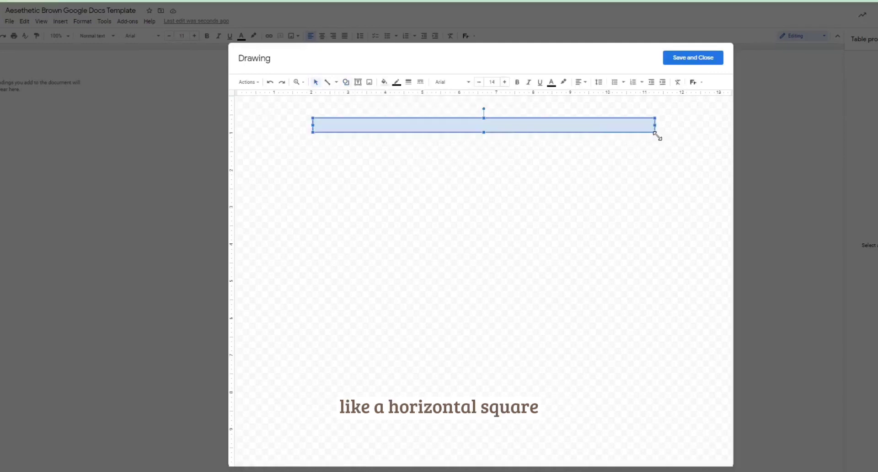
Step: Fill the rectangle with the custom beige colour #dfd2bfff
left_click(384, 82)
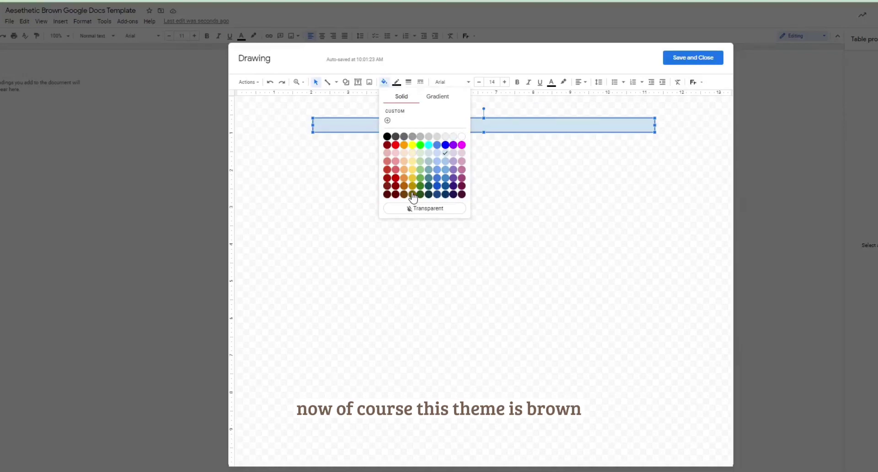
left_click(387, 121)
left_click_drag(457, 295, 453, 296)
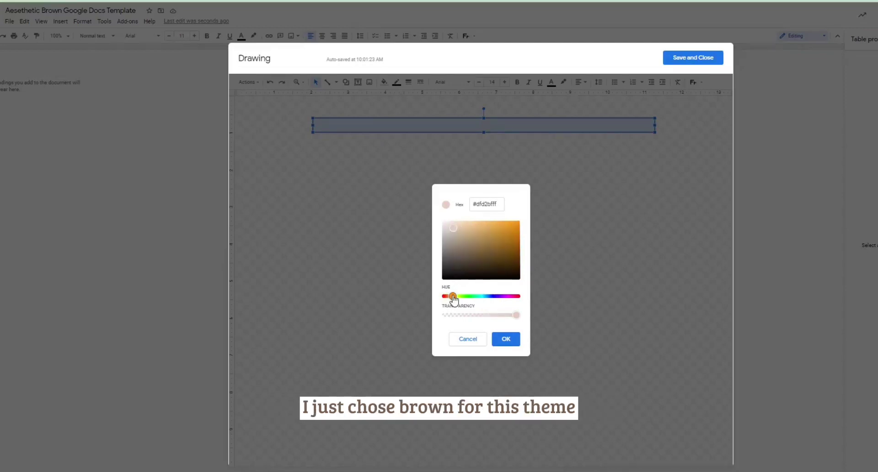
left_click(512, 340)
Step: Remove the rectangle's border and save the drawing into the document
left_click(415, 125)
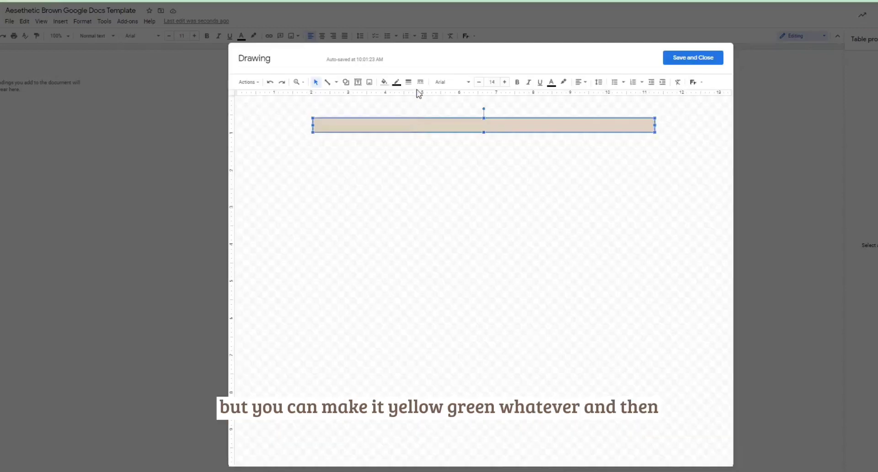
left_click(396, 82)
left_click(436, 193)
left_click(453, 220)
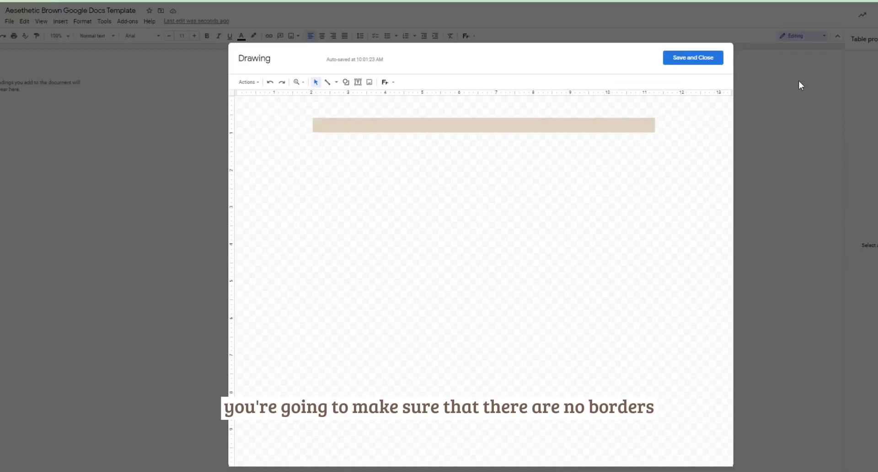
left_click(697, 59)
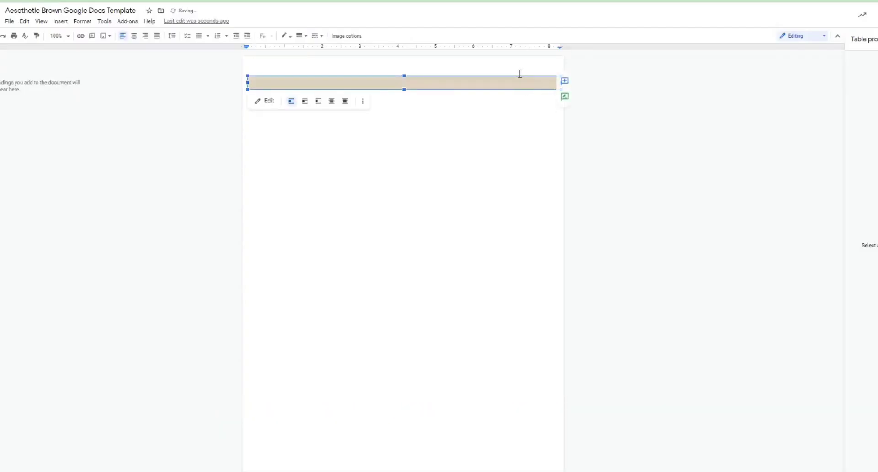
Step: Set the beige bar's text wrapping style to Behind text in its image options
left_click(363, 101)
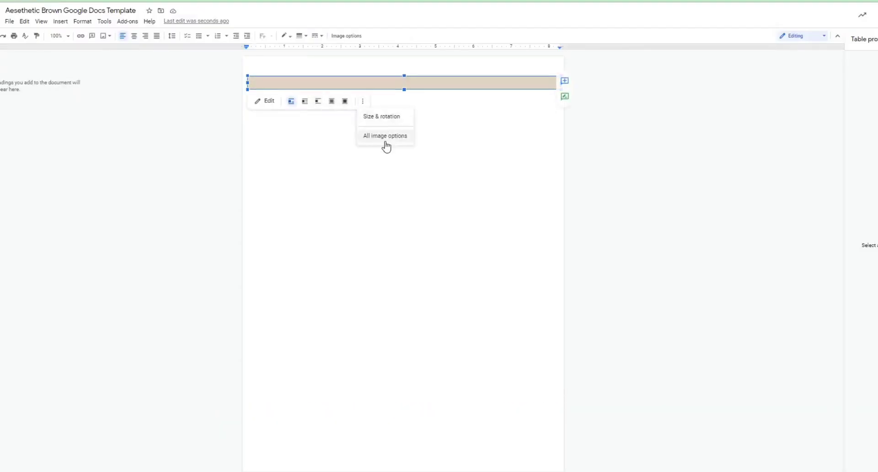
left_click(385, 143)
left_click(876, 86)
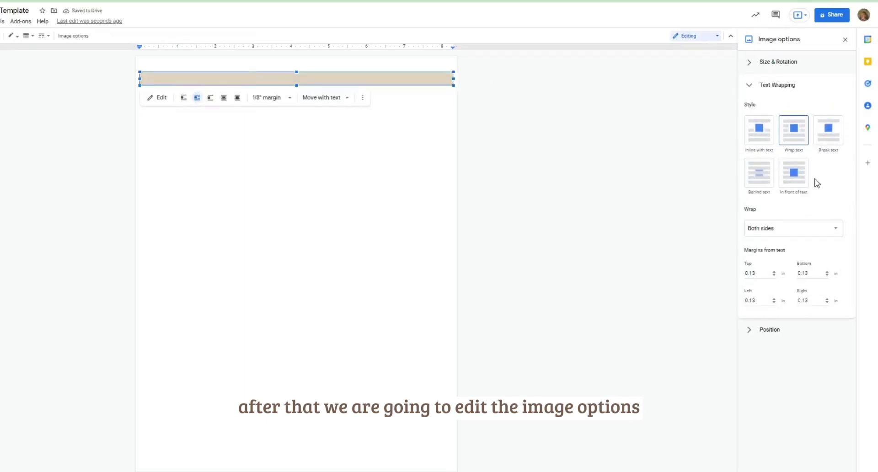
left_click(763, 180)
left_click(172, 148)
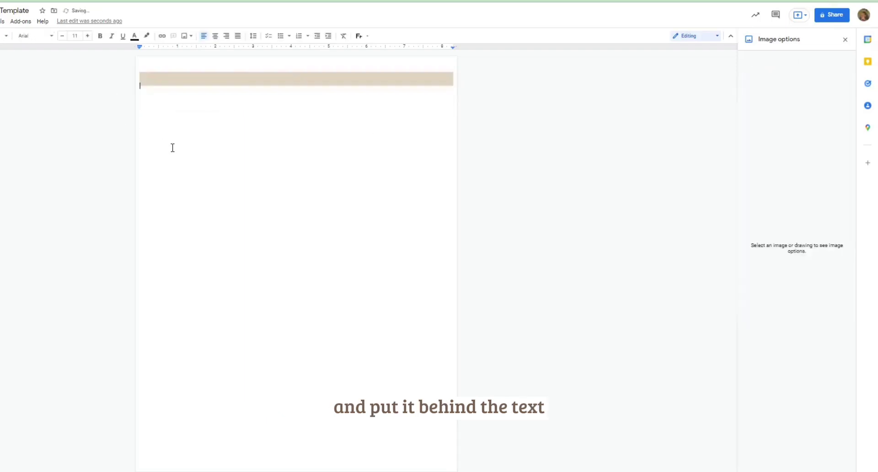
Step: Write "Title of your notes." over the beige bar in the Pacifico font at size 16
left_click(152, 79)
left_click(159, 76)
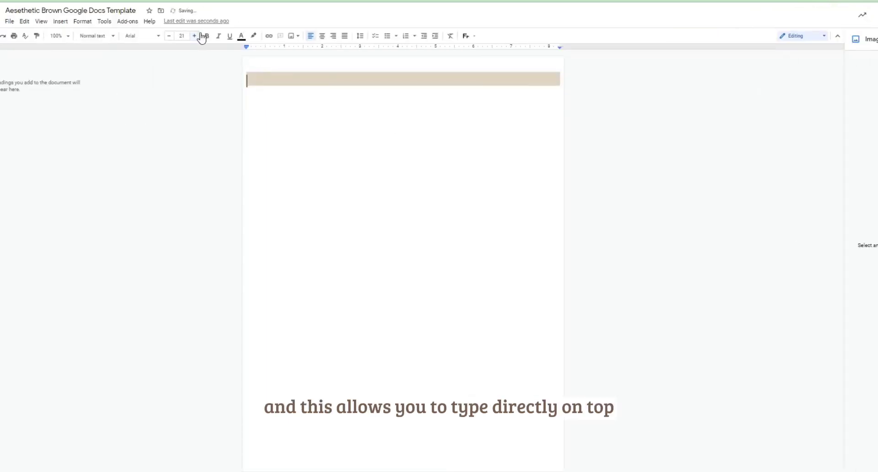
left_click(136, 36)
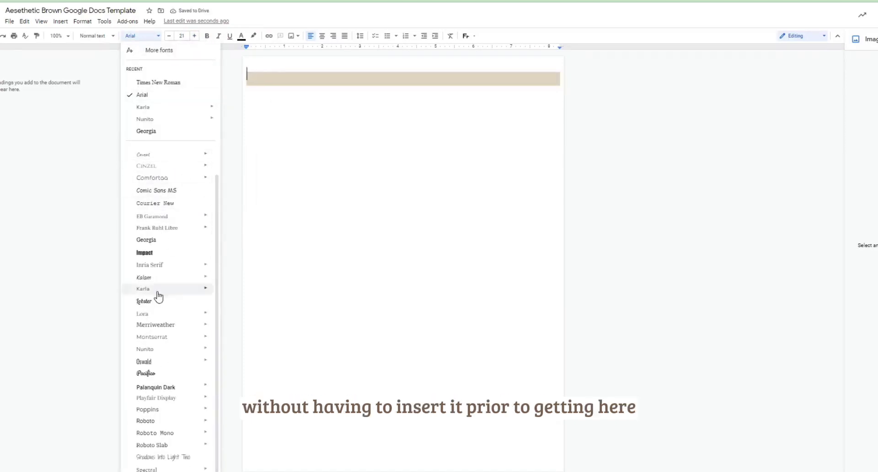
left_click(145, 373)
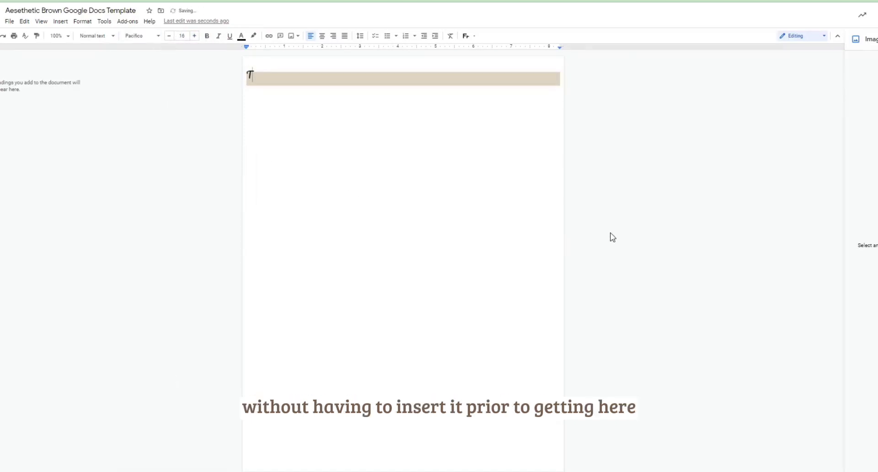
type("of you")
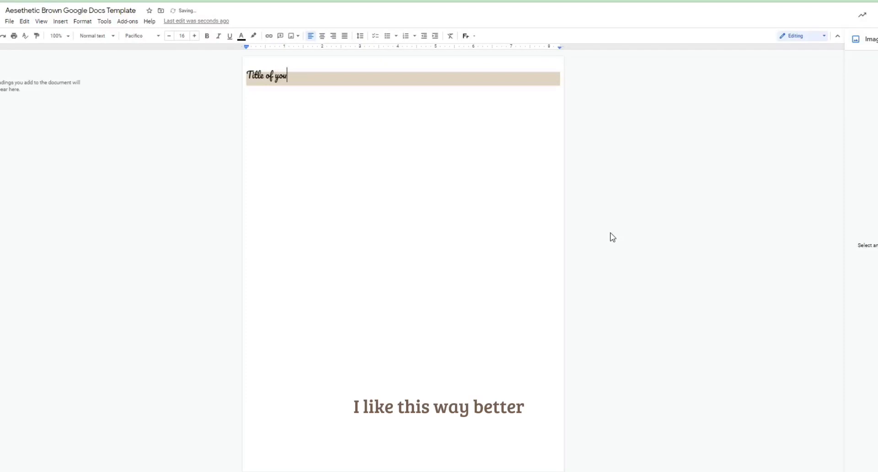
type("r notes -")
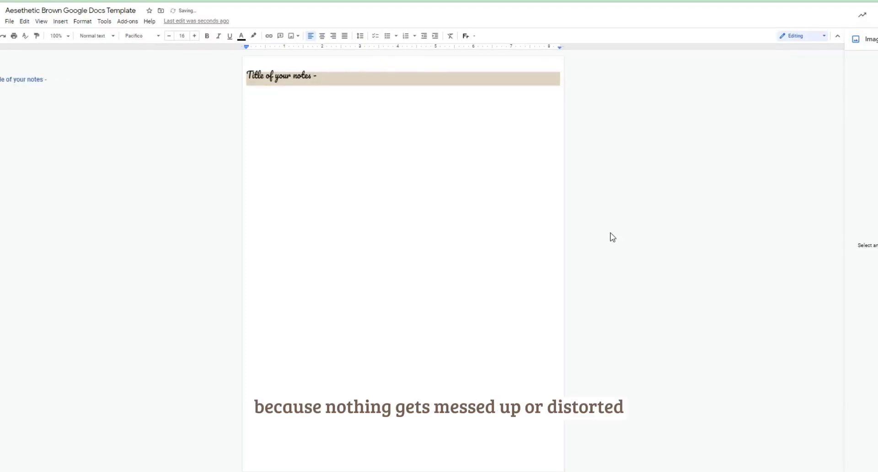
key("BackSpace")
key("BackSpace")
key("BackSpace")
type(".")
Step: Move the beige bar down below the title line
mouse_move(314, 85)
left_mouse_down()
mouse_move(281, 84)
mouse_move(314, 83)
left_mouse_up()
left_click(295, 104)
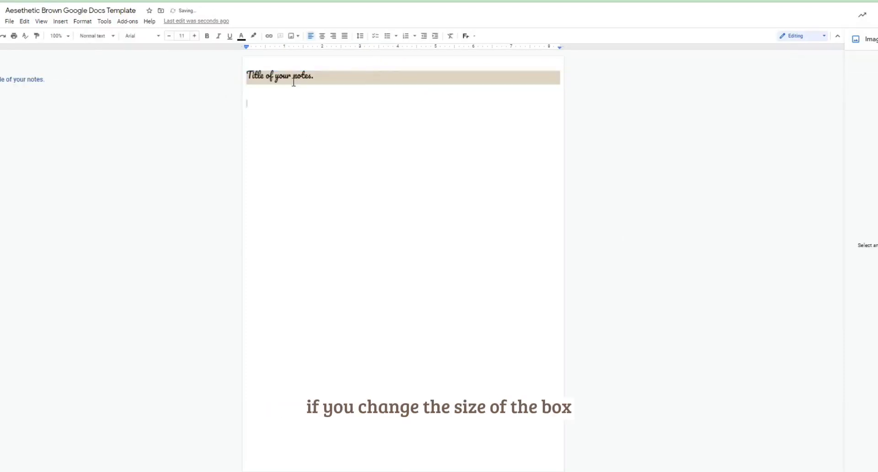
left_click(382, 79)
left_click_drag(382, 79, 390, 113)
Step: Enlarge the title text to size 20 and change its font to Caveat
left_click_drag(315, 78, 242, 81)
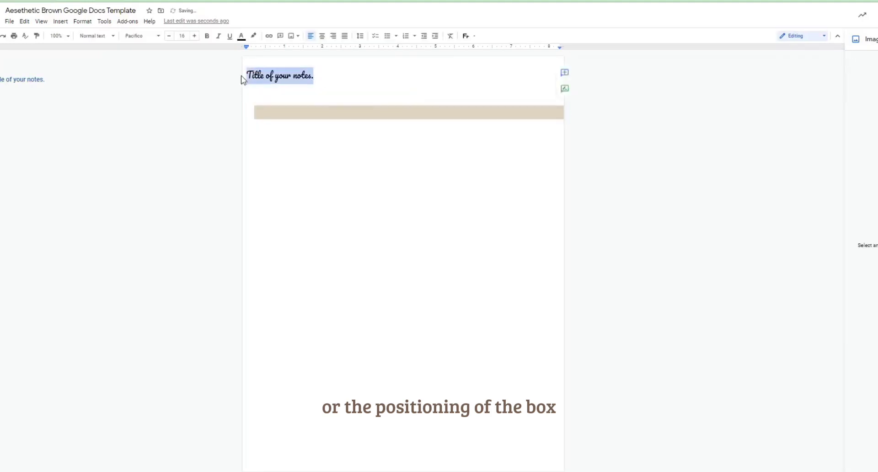
left_click(194, 36)
left_click(194, 36)
left_click(194, 36)
left_click(195, 35)
left_click(150, 36)
left_click(163, 197)
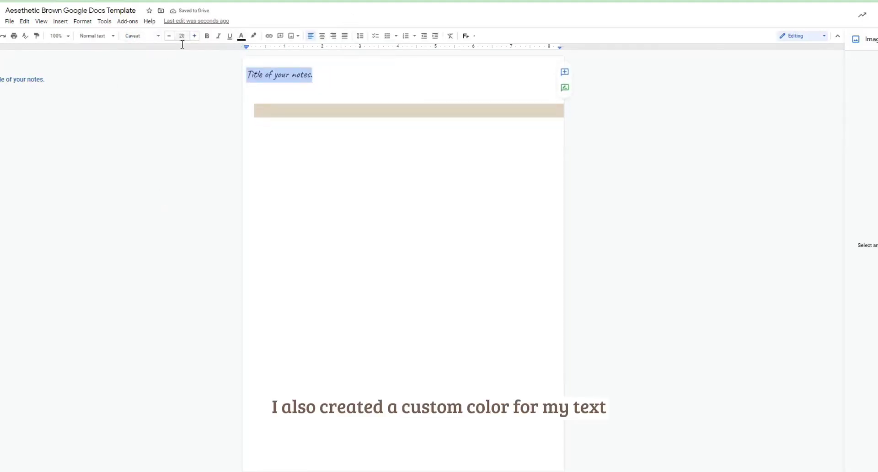
Step: Apply a custom dark brown text colour to the title
left_click(242, 36)
left_click(260, 133)
left_click(288, 166)
triple_click(255, 75)
left_click(242, 36)
left_click(244, 60)
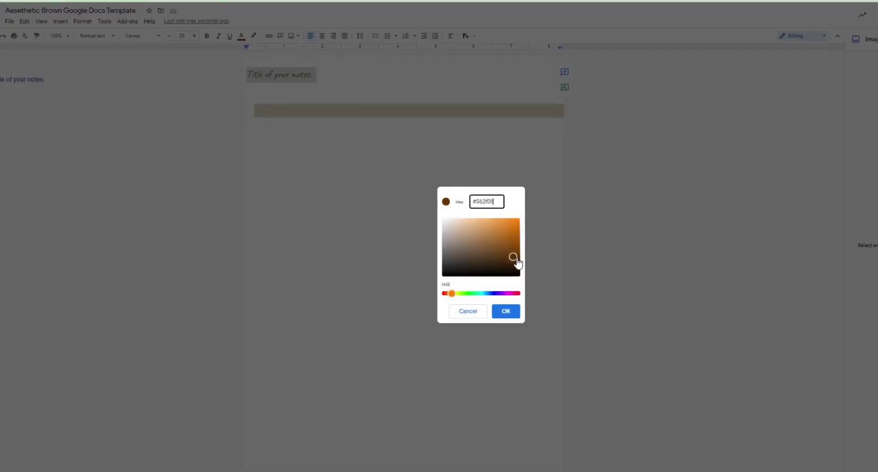
left_click_drag(515, 263, 509, 257)
left_click(506, 309)
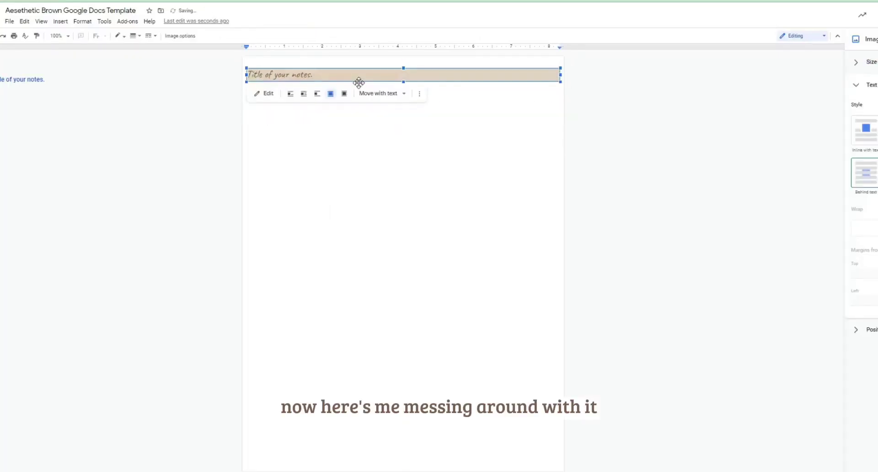
Step: Align the beige bar behind the lower half of the title and make the title bold at size 23
left_click_drag(358, 83, 358, 91)
left_click_drag(248, 75, 346, 84)
key("ctrl+b")
left_click(293, 150)
left_click_drag(419, 90, 419, 91)
left_click(490, 141)
Step: Change the title's font to Kalam
triple_click(295, 81)
left_click(142, 35)
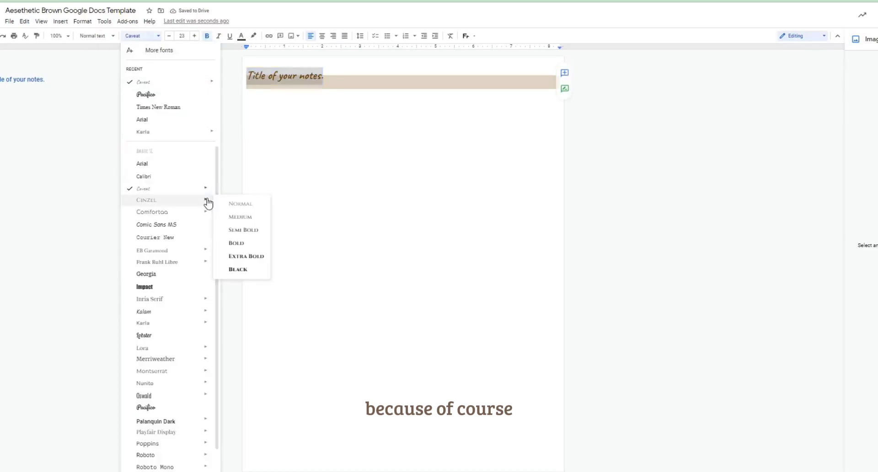
left_click(158, 260)
Step: Add the date 02-19-2022 at the far end of the title line and start a new line below
left_click(411, 121)
key("BackSpace")
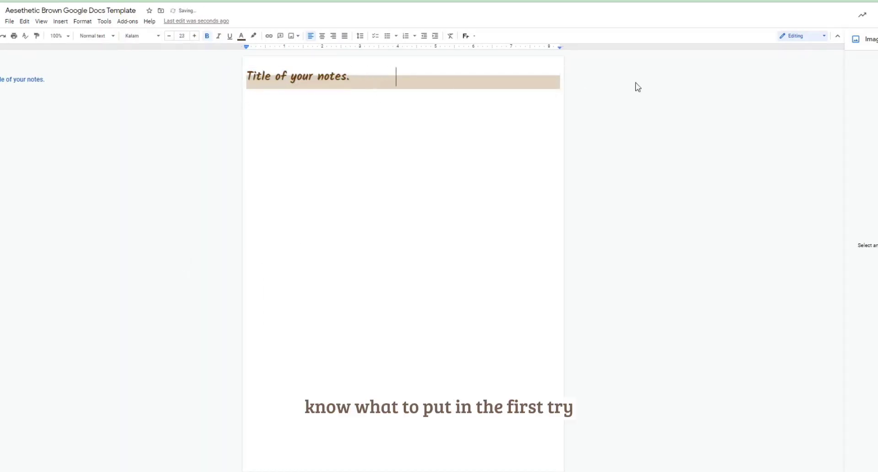
type("19-2022")
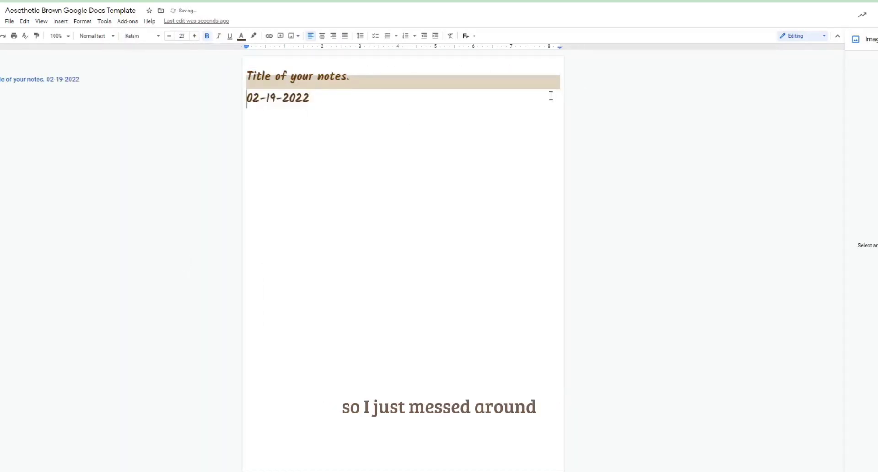
key("Return")
Step: Insert a 1 by 1 table below the title bar
left_click(61, 21)
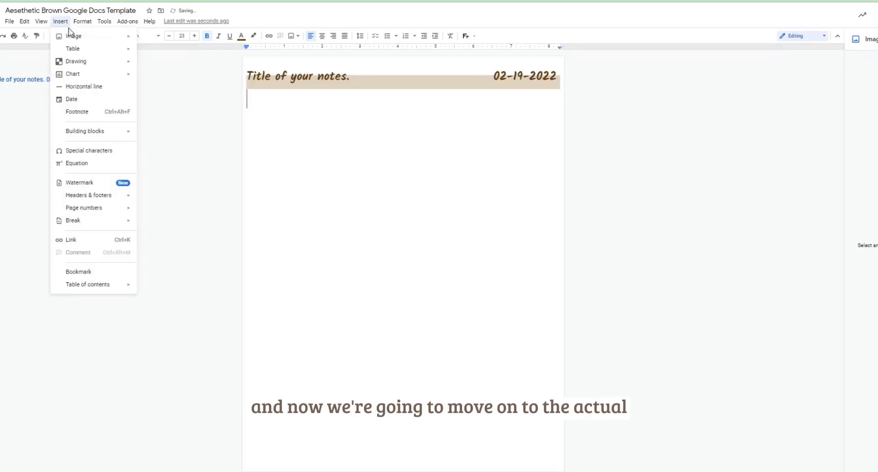
mouse_move(74, 51)
left_click(141, 53)
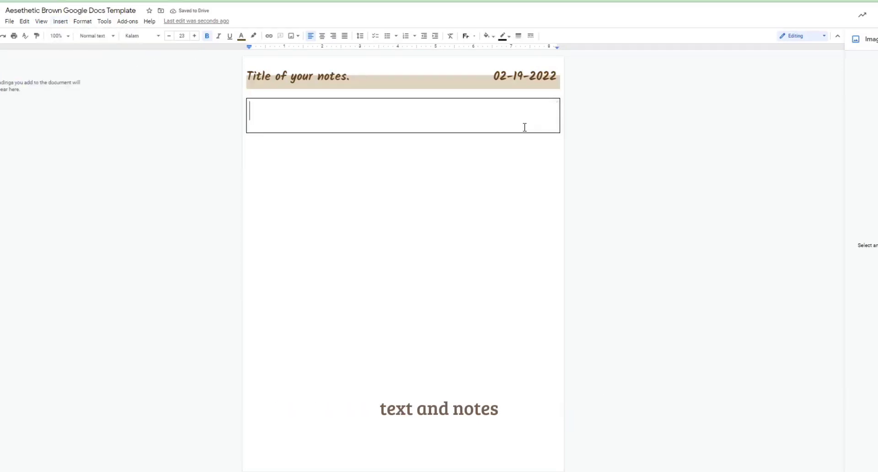
Step: Open the table's properties and set its border to a custom dark brown colour
right_click(524, 127)
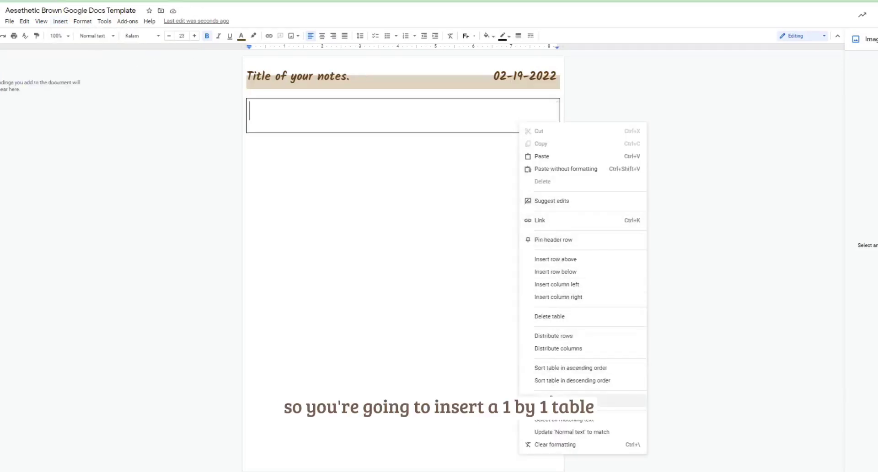
left_click(551, 399)
left_click(758, 373)
left_click(754, 399)
left_click(756, 373)
left_click(795, 388)
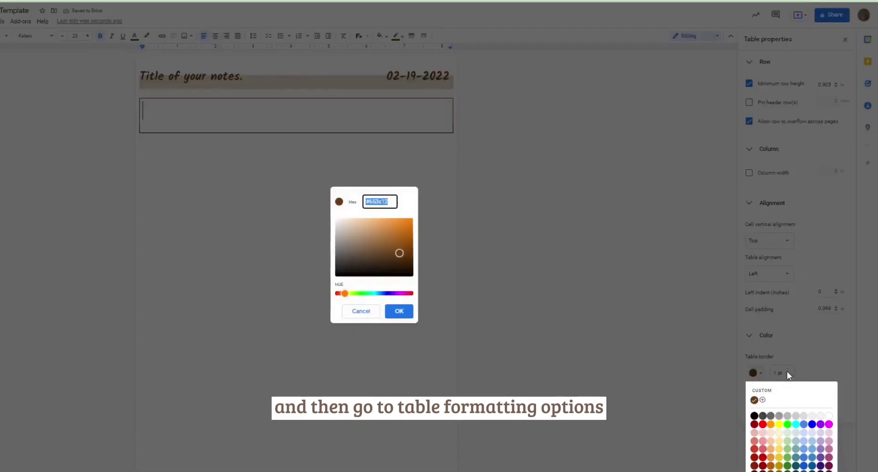
left_click(396, 257)
left_click(399, 311)
Step: Set the table border's thickness to 3 pt
left_click(779, 372)
left_click(787, 422)
left_click(779, 373)
left_click(780, 363)
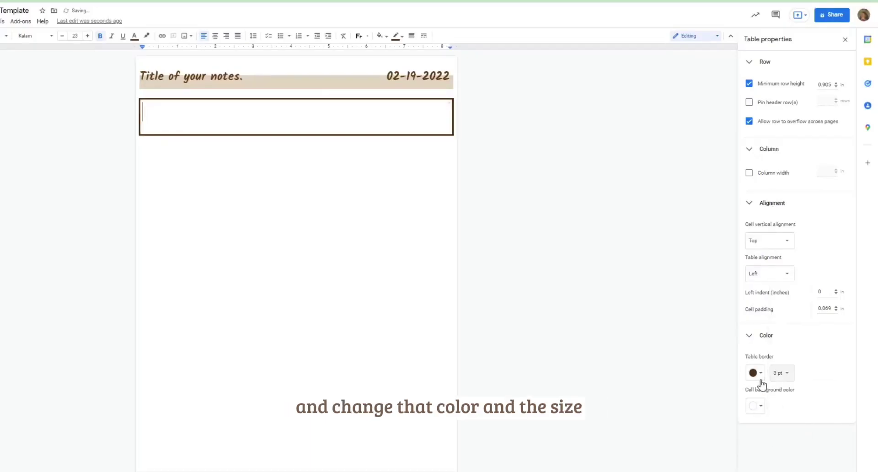
Step: Recolour the table border with a custom light greyish beige and choose a new border thickness
left_click(757, 373)
left_click(756, 467)
left_click(349, 233)
left_click(399, 311)
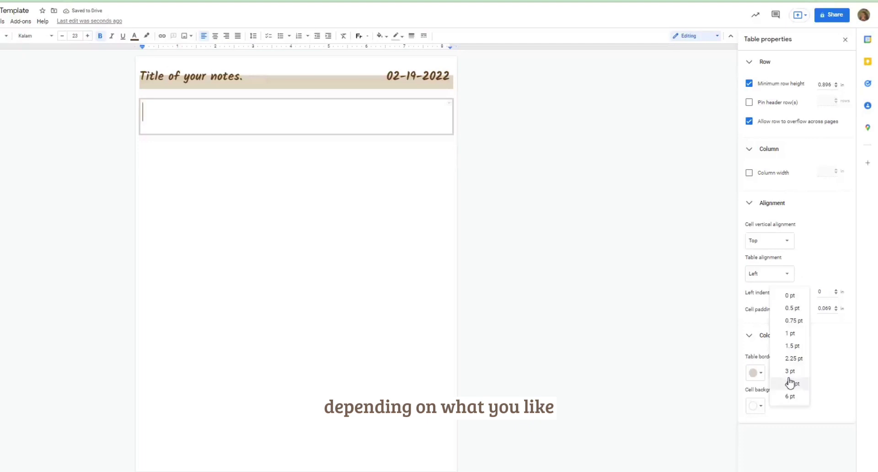
left_click(788, 378)
left_click(796, 382)
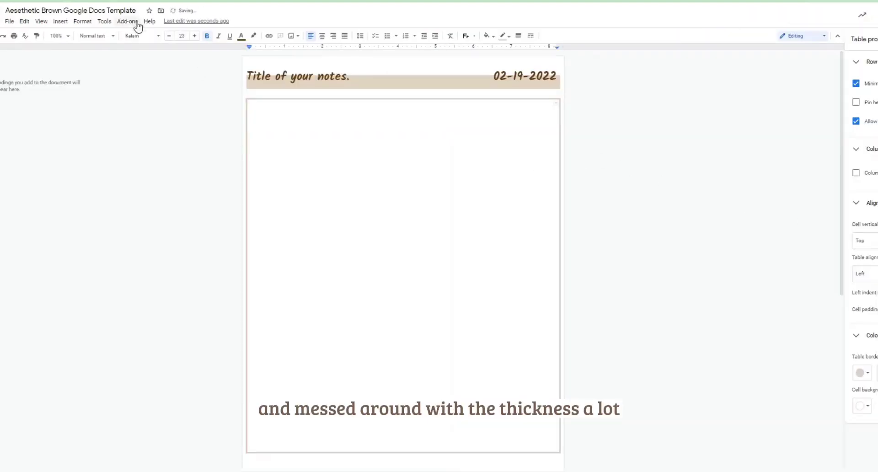
Step: Set the font inside the table cell to Spectral
left_click(151, 35)
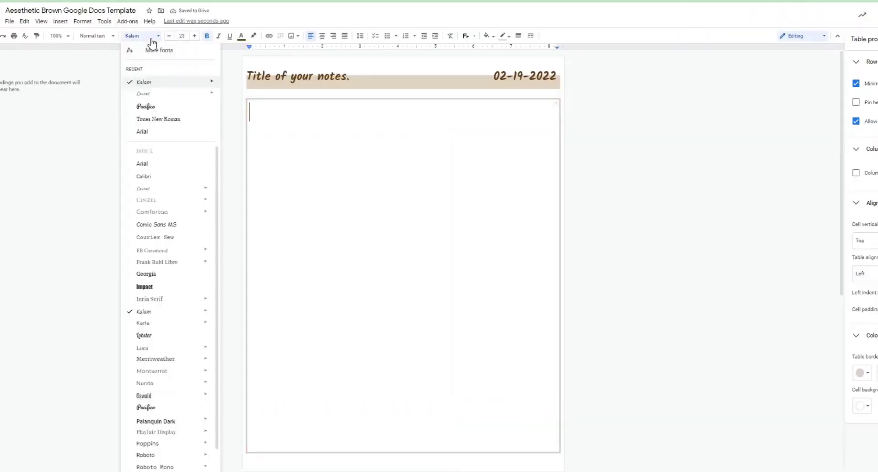
left_click(173, 451)
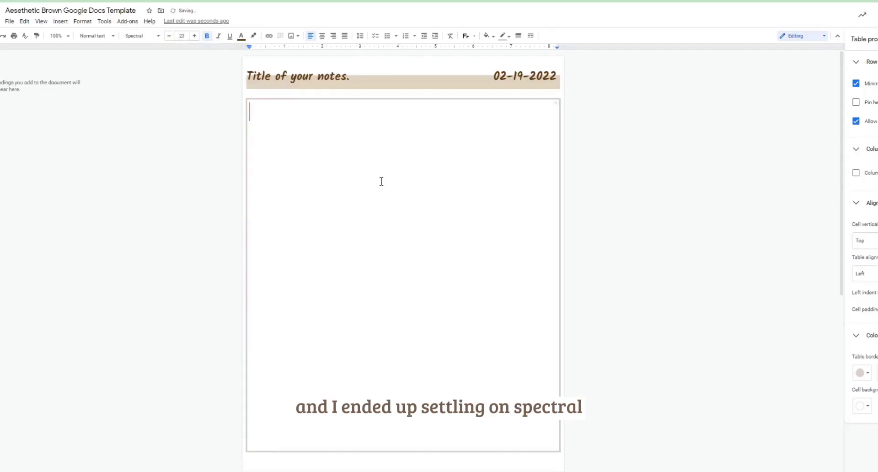
Step: Enter the heading "Heading 1 : Keep margins to the left" in the table cell
type("ng 1")
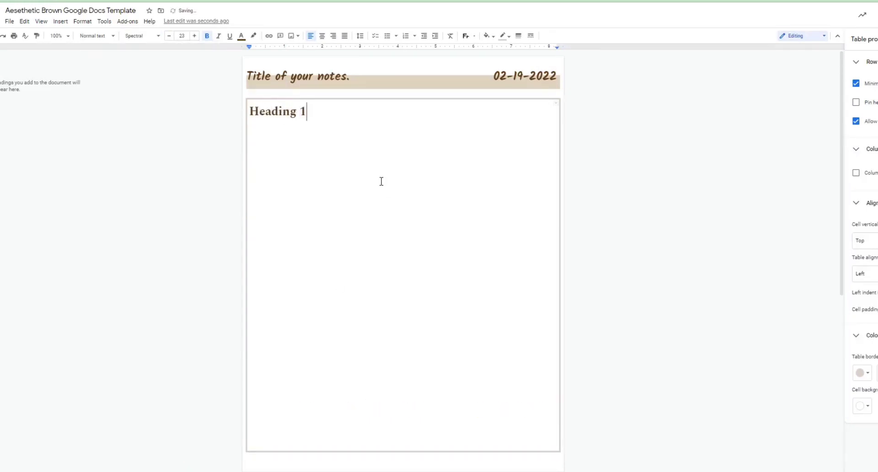
type(" : ")
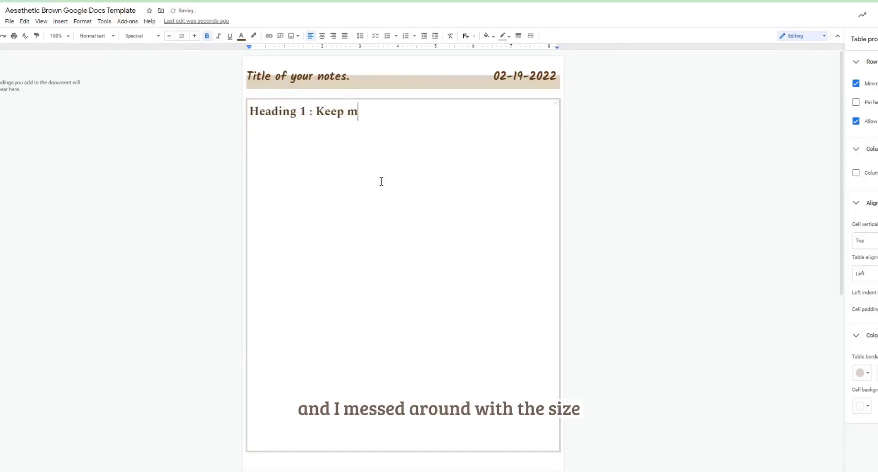
type("Keep margins to the")
Step: Reduce the heading's font size to 18
left_click_drag(450, 113, 249, 117)
left_click(170, 36)
left_click(170, 37)
left_click(169, 37)
left_click(170, 36)
left_click(170, 36)
Step: Highlight the heading text with a custom light beige colour
left_click(254, 36)
left_click(406, 123)
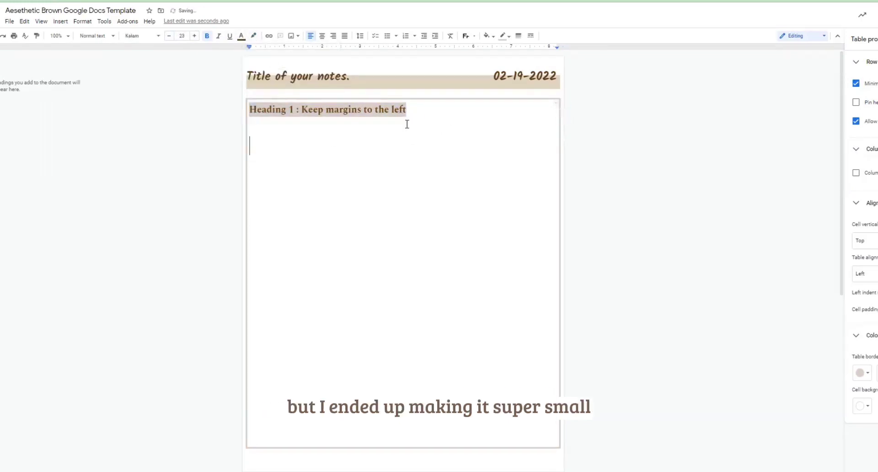
left_click_drag(405, 123, 262, 122)
left_click(253, 36)
left_click(281, 60)
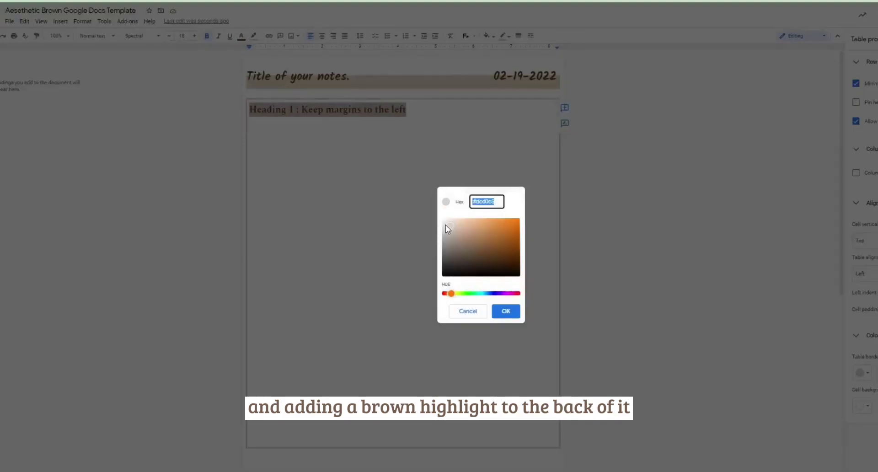
left_click(506, 312)
left_click(456, 221)
Step: Replace the capital H at the start of the heading with a lowercase h
left_click_drag(407, 118, 255, 117)
left_click(257, 115)
key("BackSpace")
type("h")
Step: Reduce the heading's font size to 13
left_click_drag(406, 117, 251, 117)
left_click(169, 36)
left_click(169, 36)
left_click(169, 36)
left_click(169, 36)
left_click(169, 36)
left_click(395, 136)
Step: Update the Heading 1 style to match the formatted heading and place the cursor on the line below it
left_click_drag(382, 114, 250, 115)
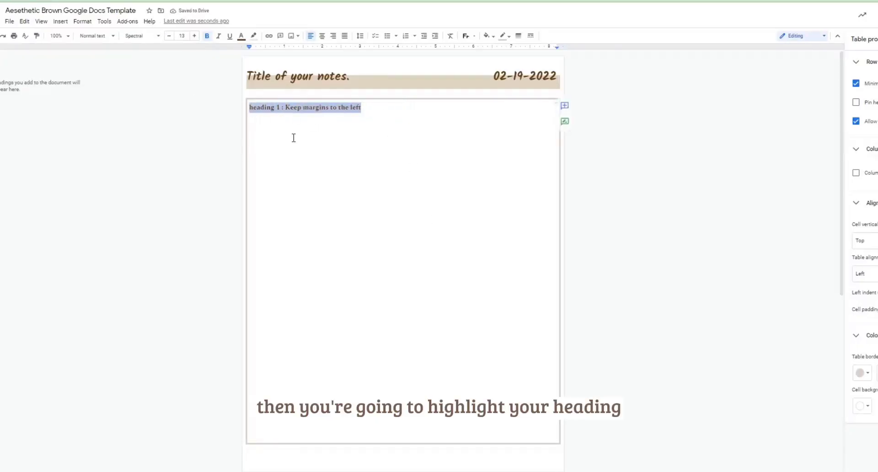
left_click(294, 138)
left_click_drag(361, 109, 254, 115)
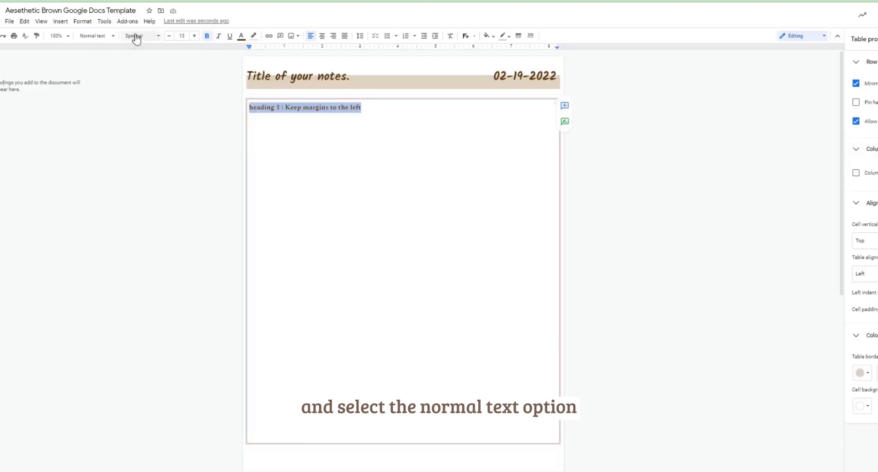
left_click(100, 36)
mouse_move(161, 143)
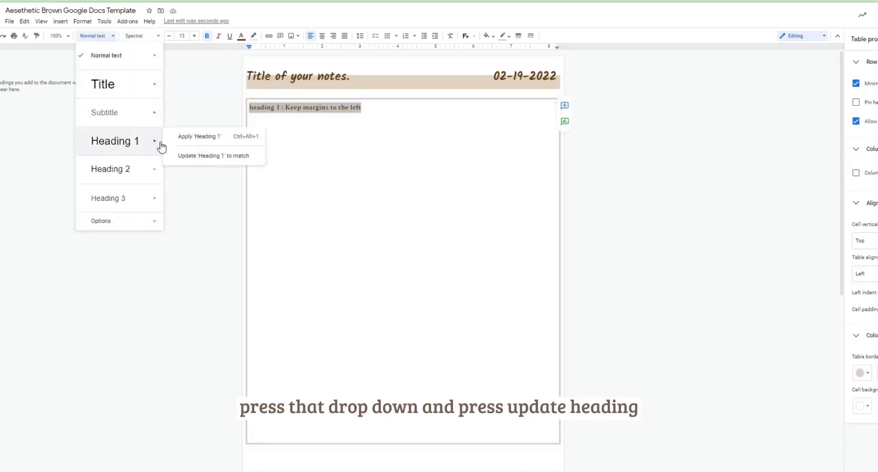
left_click(191, 158)
left_click(377, 116)
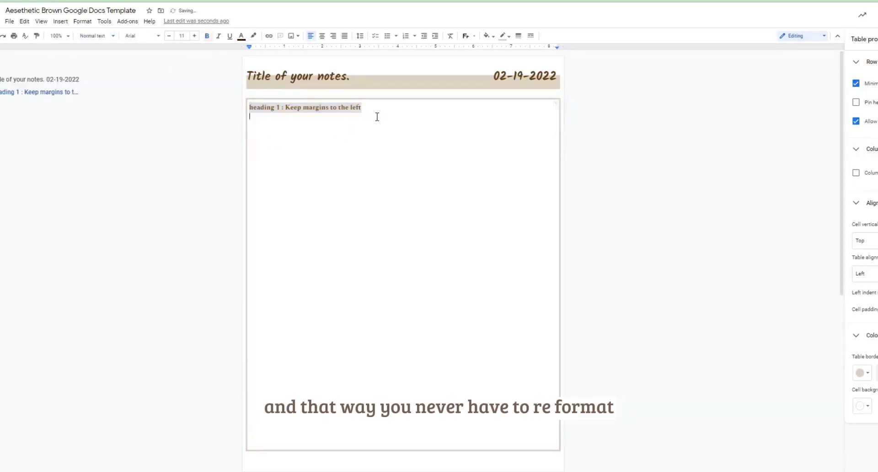
Step: Try EB Garamond, Spectral and Lora as the font for the note line below the heading
left_click(151, 36)
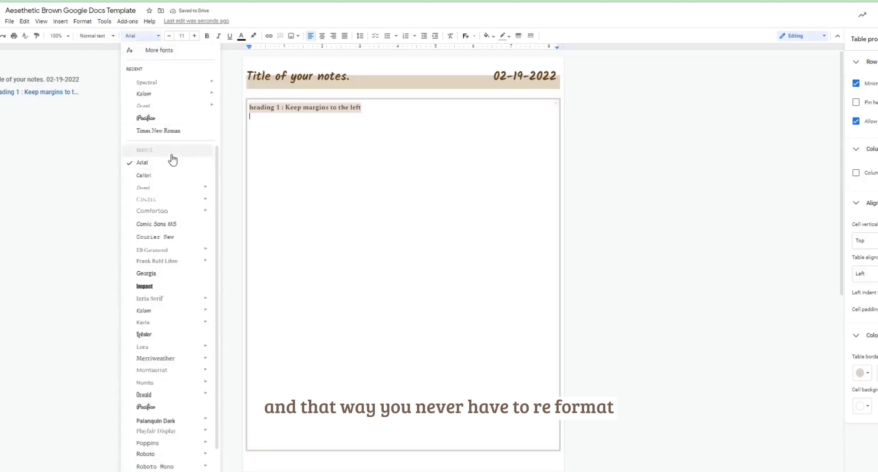
left_click(172, 233)
left_click(140, 36)
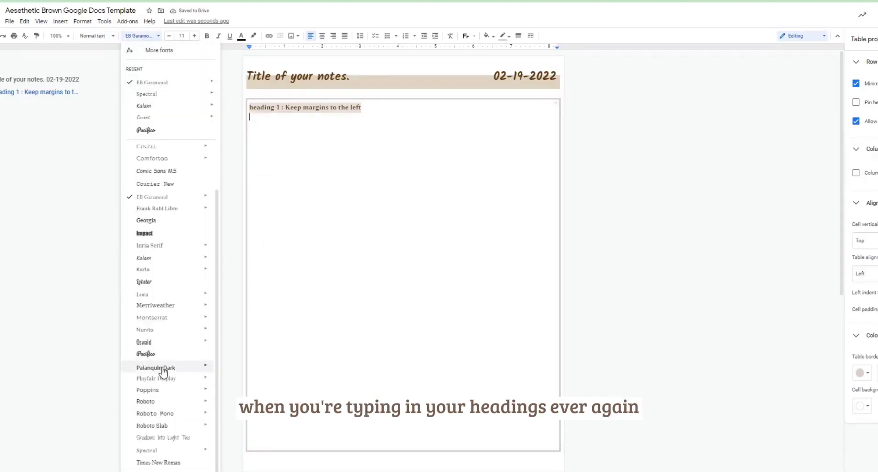
left_click(204, 451)
left_click(141, 35)
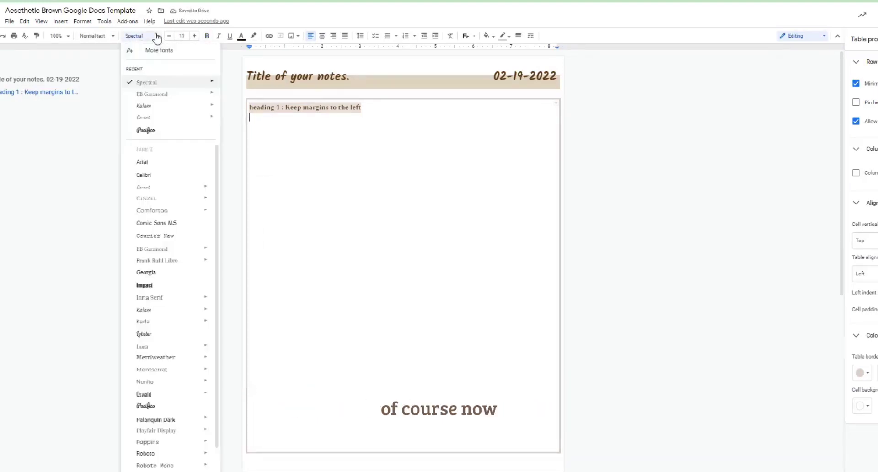
left_click(142, 294)
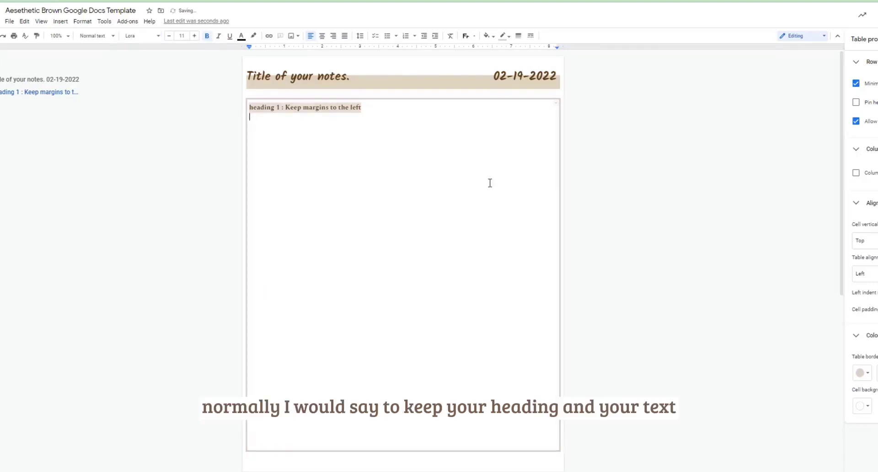
left_click(142, 35)
mouse_move(183, 246)
left_click(244, 273)
Step: Set the note line's font to a bold Spectral weight and make it a bulleted list with round bullets
left_click(157, 35)
mouse_move(192, 105)
left_click(249, 150)
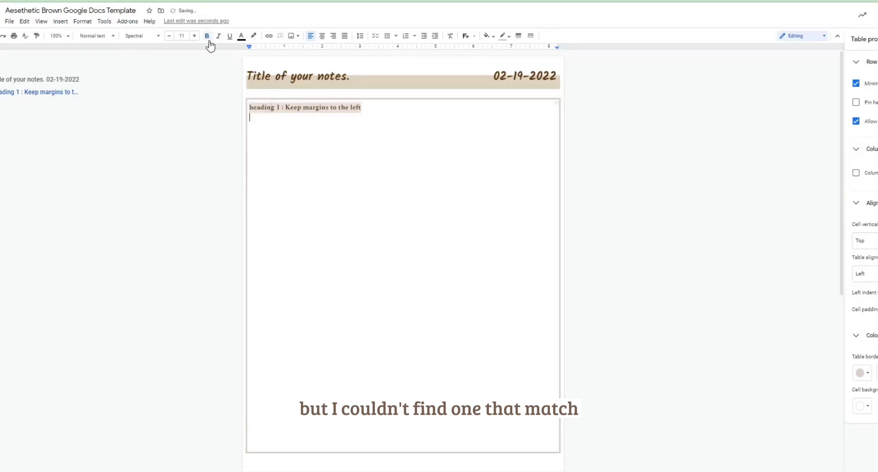
left_click(396, 36)
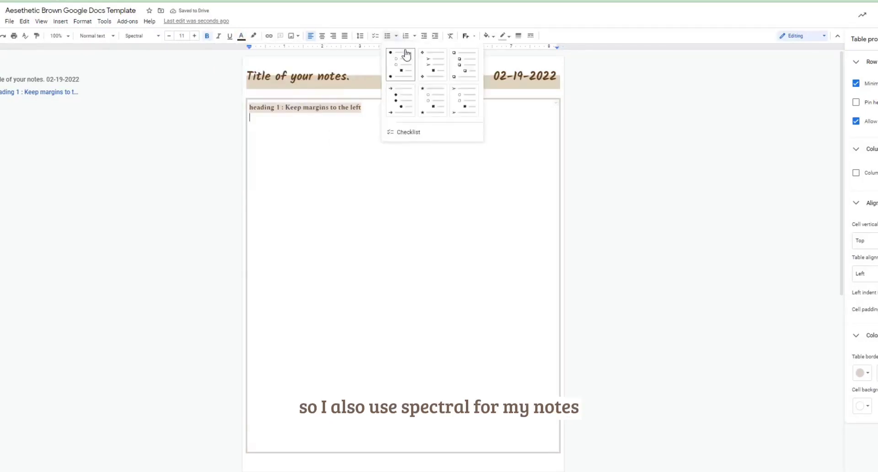
left_click(411, 73)
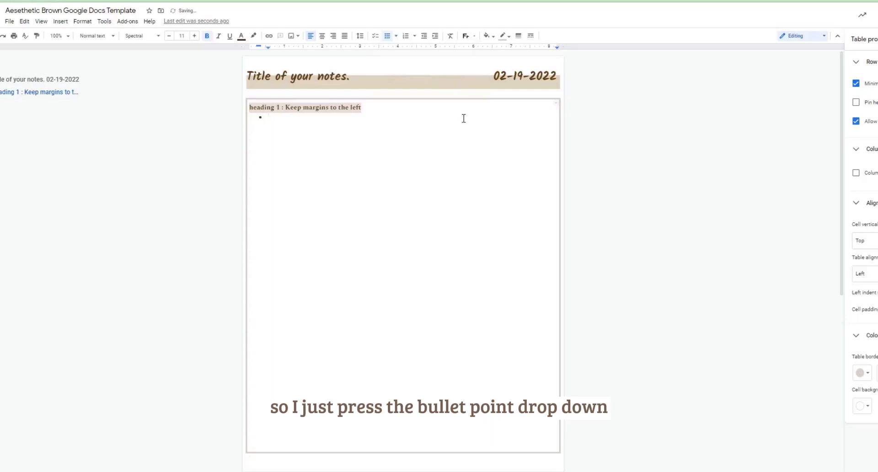
Step: Write the bullet "Then you can add all of your notes in this way to the left of the paper" at size 11.5
key("BackSpace")
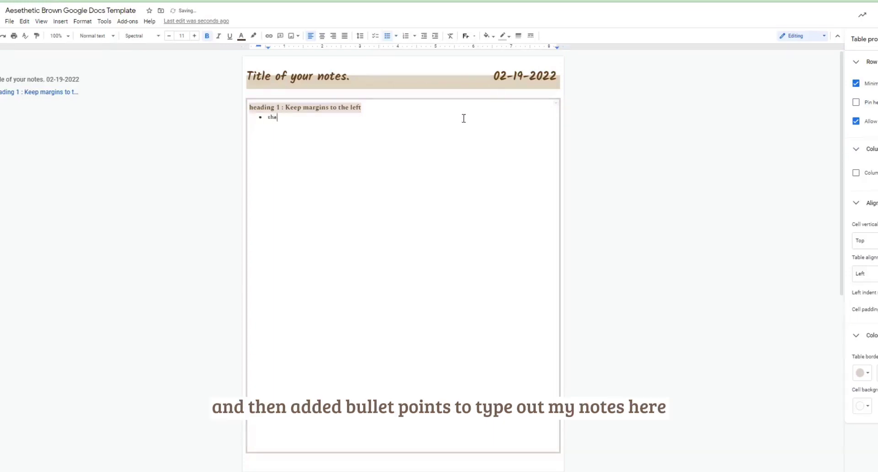
type("ur")
left_click_drag(361, 118, 268, 117)
left_click(183, 36)
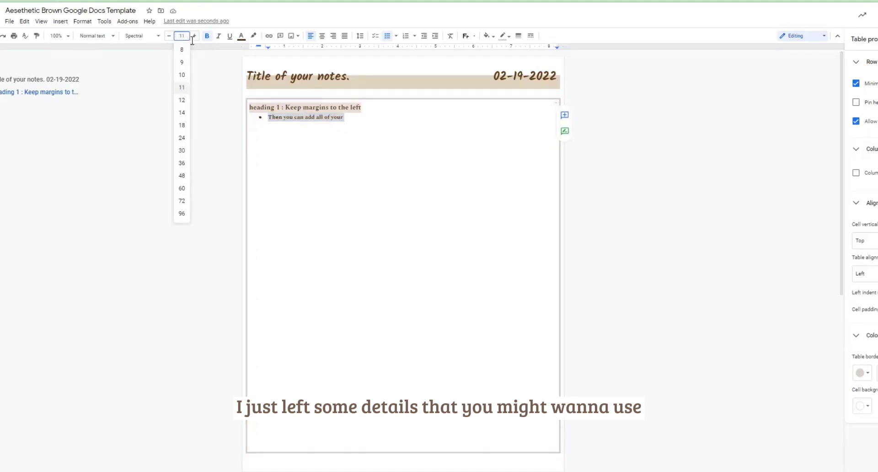
left_click(377, 124)
type("notes in this way to the left of the paper")
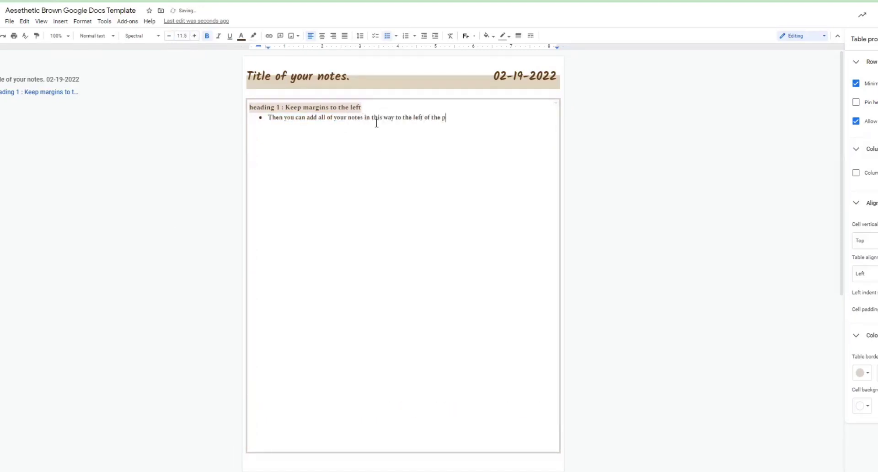
Step: Add the bullet "You will be left with a lot of space to the right, but do not worry, use that side for images and diagrams!"
key("Return")
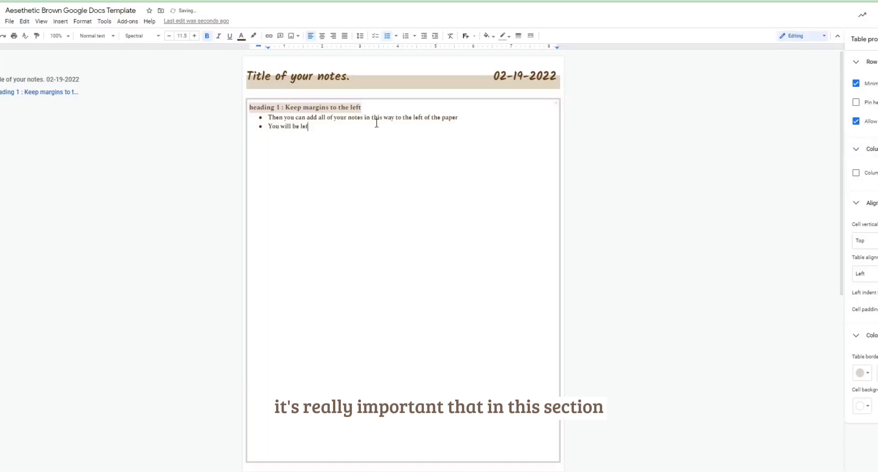
type("You will be left with a lot of space to the")
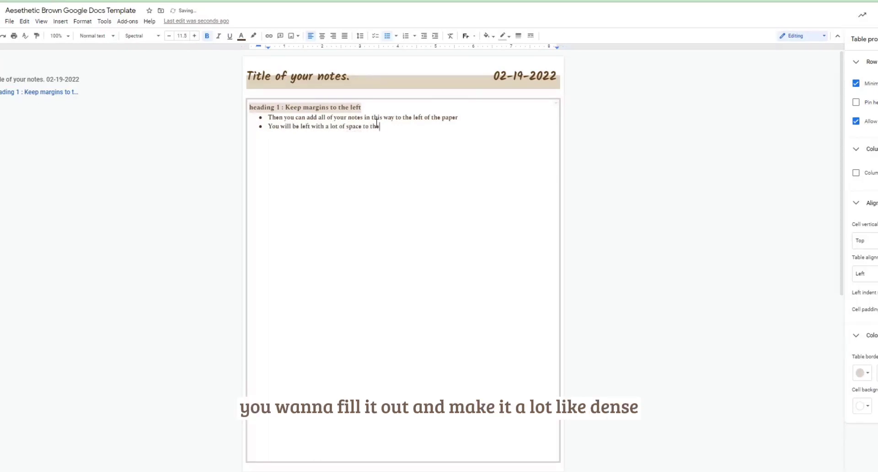
type("rry, use that si")
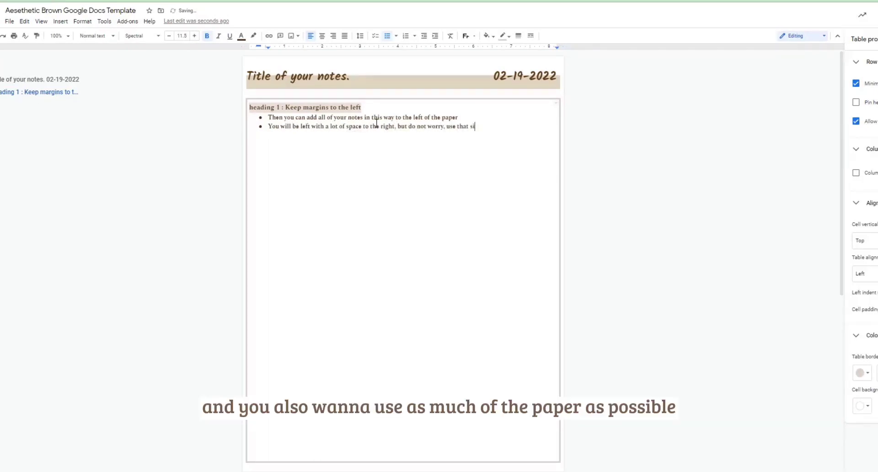
type("!")
key("Return")
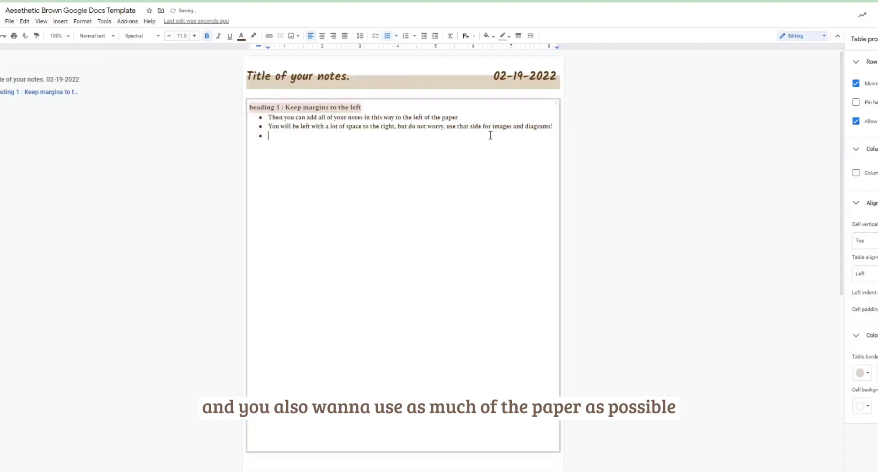
key("BackSpace")
left_click(556, 128)
Step: Remove the bullet from the first note line and indent the line slightly
left_click(268, 119)
key("BackSpace")
key("BackSpace")
key("Tab")
left_click(251, 74)
scroll(265, 105, "up", 1)
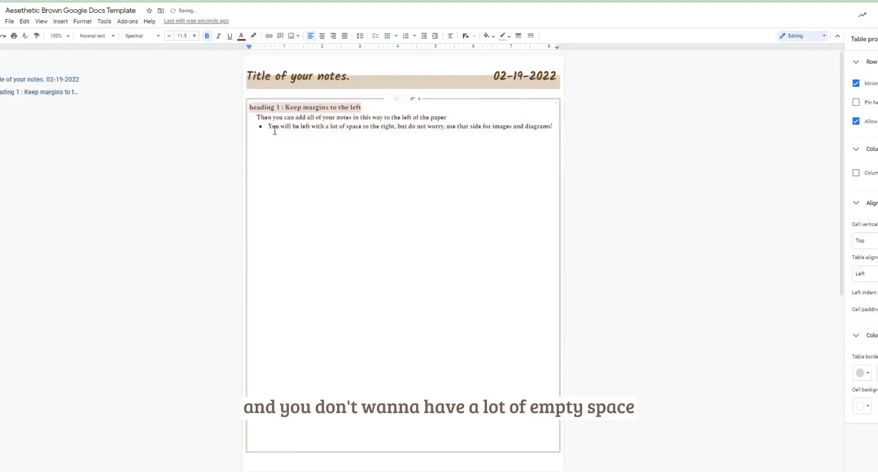
Step: Add another bullet with Lorem ipsum placeholder text in the notes' own formatting, trimmed to end at "dolore magna aliqua."
left_click(560, 131)
key("Return")
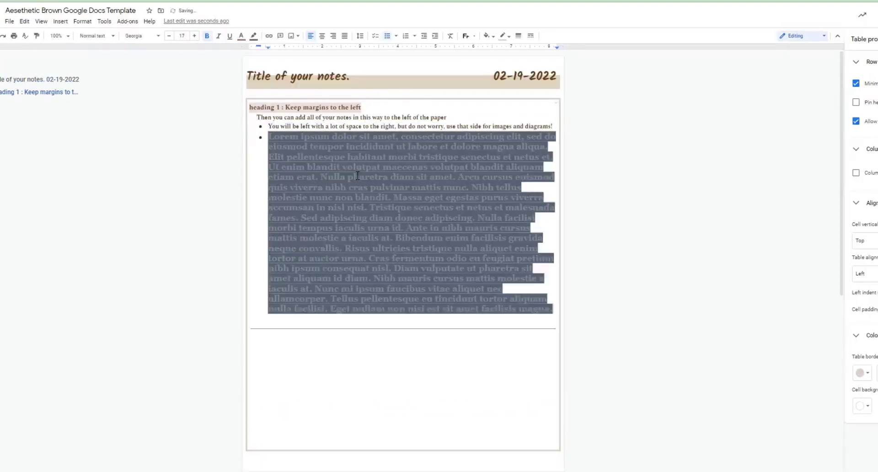
key("BackSpace")
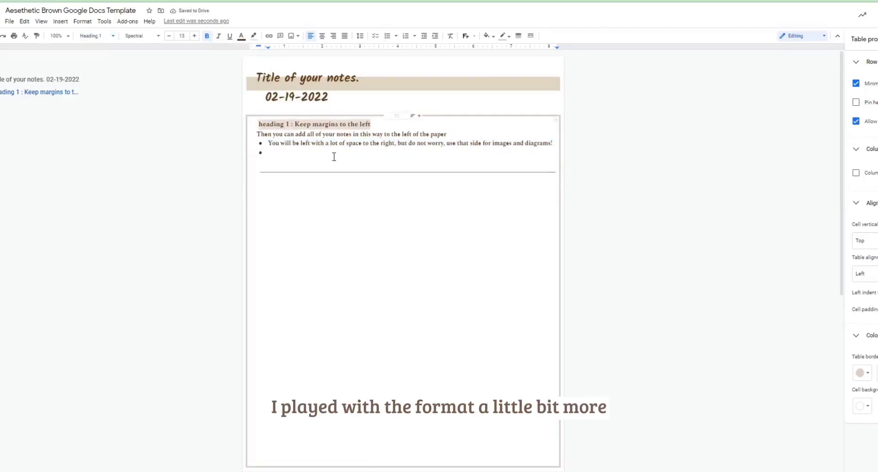
right_click(333, 156)
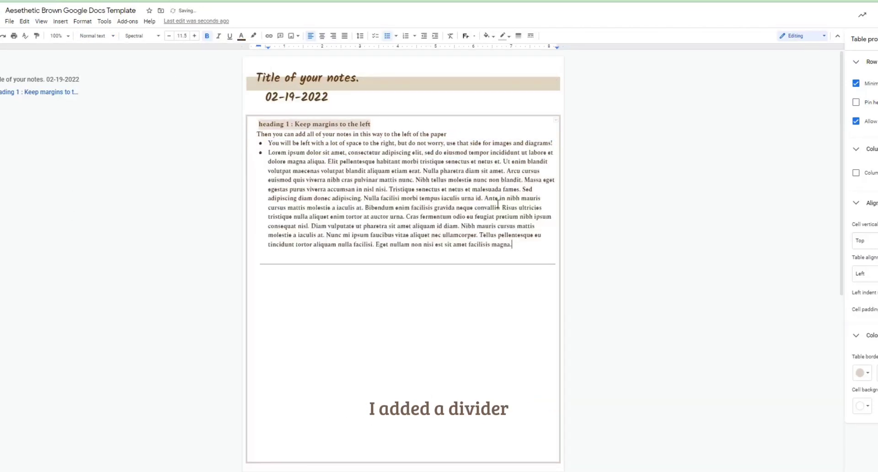
left_click_drag(427, 249, 328, 162)
key("BackSpace")
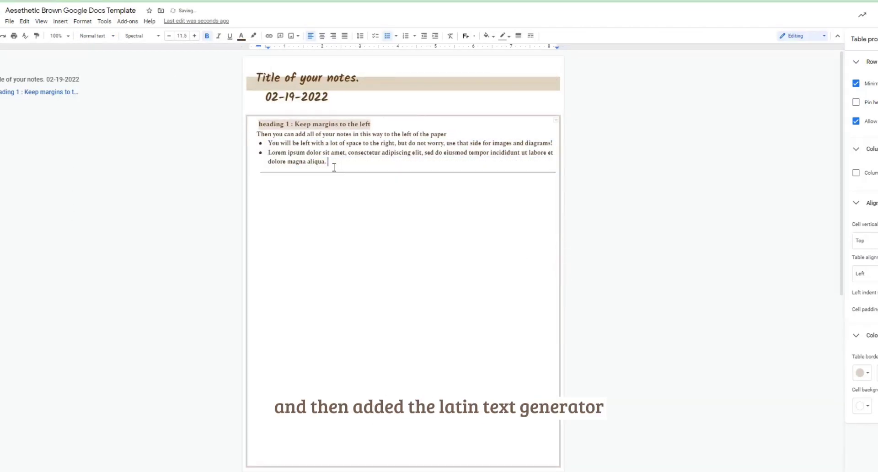
Step: Add the heading "heading 2: use tables within tables" below the divider in the Heading 1 style
left_click(97, 36)
left_click(108, 138)
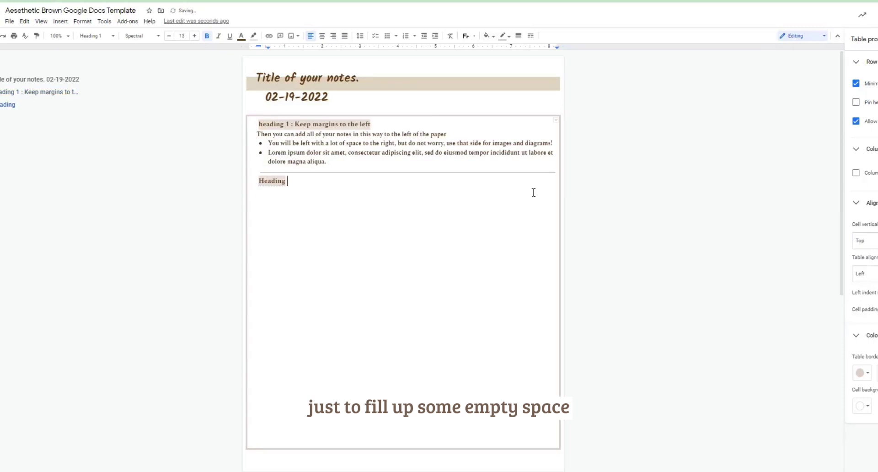
type("heading 2")
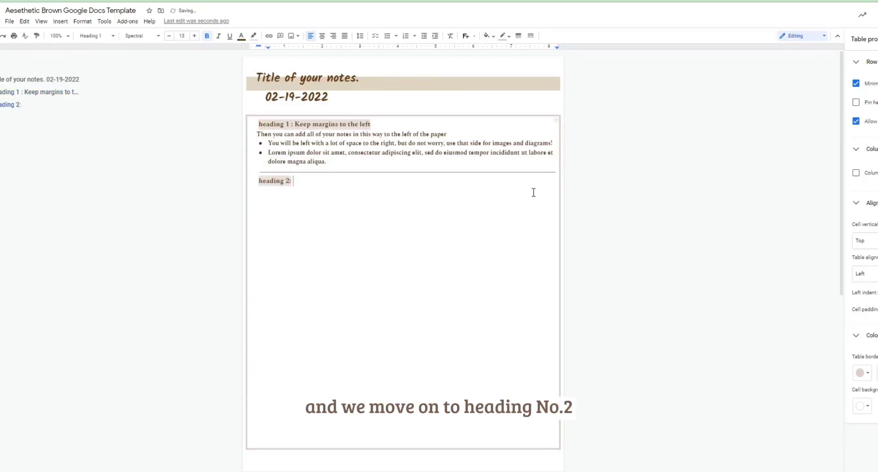
type(": use tables,")
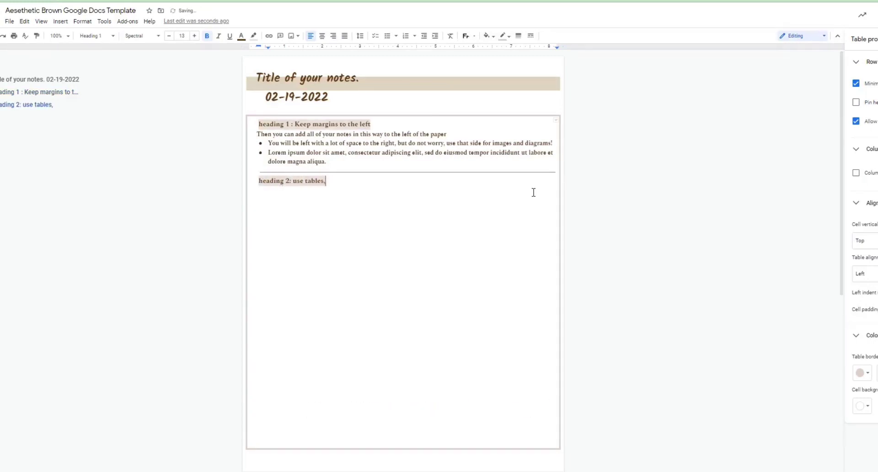
key("BackSpace")
type("within tables")
key("Return")
Step: Insert a table with three columns and one row under the second heading
left_click(60, 21)
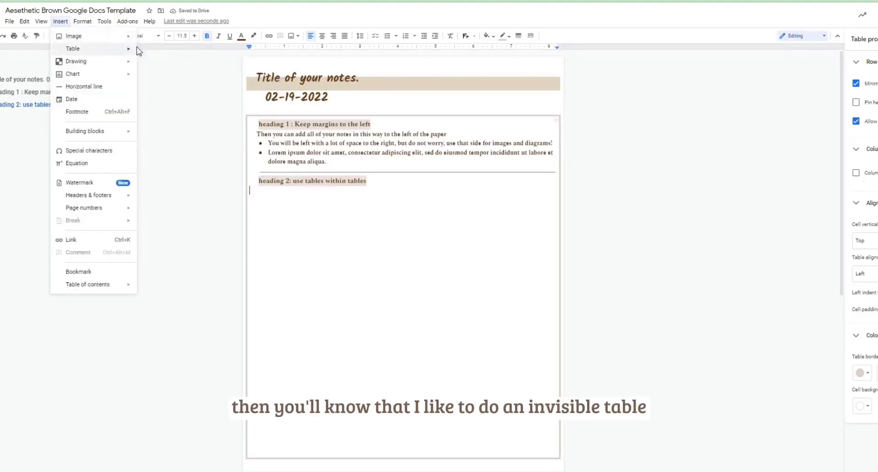
mouse_move(136, 51)
left_click(158, 53)
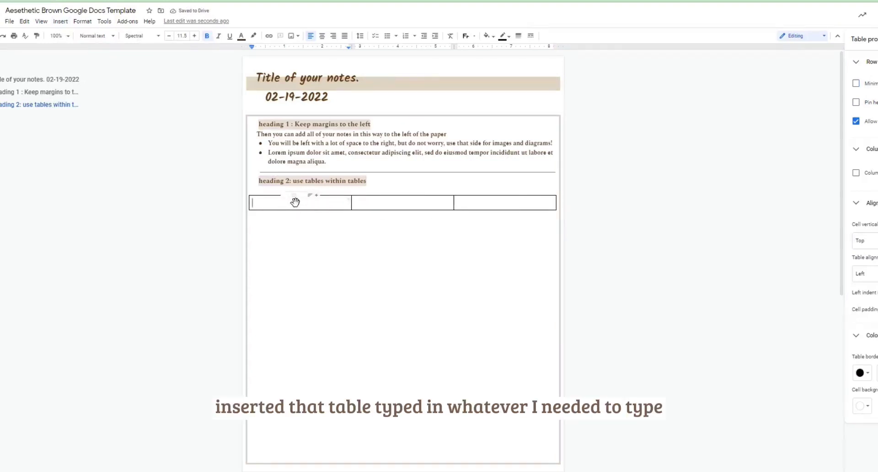
Step: Try a white border on the three-column table, and change the border color to light gray
right_click(261, 197)
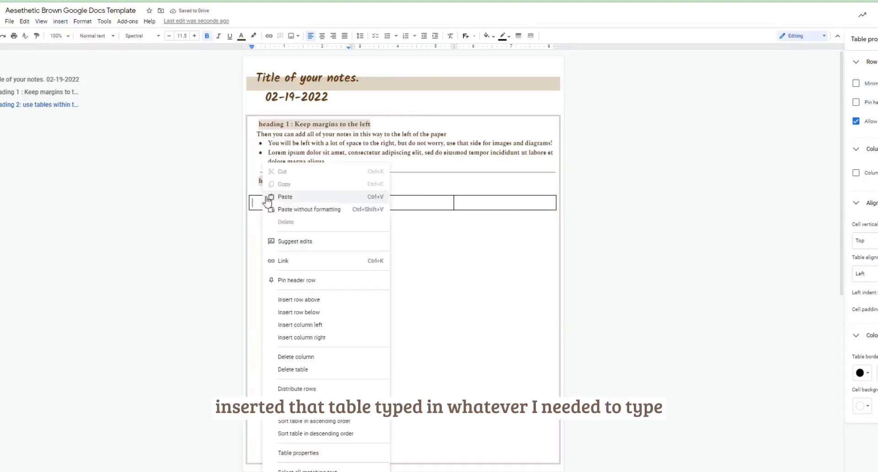
left_click(313, 459)
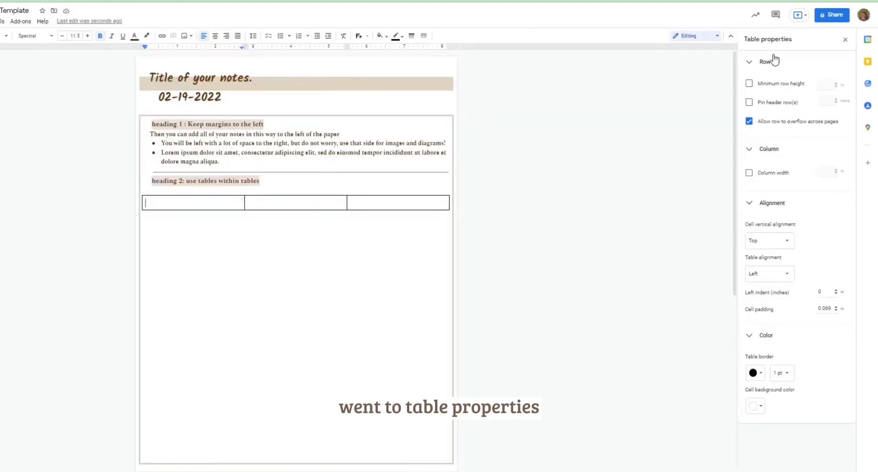
left_click(756, 373)
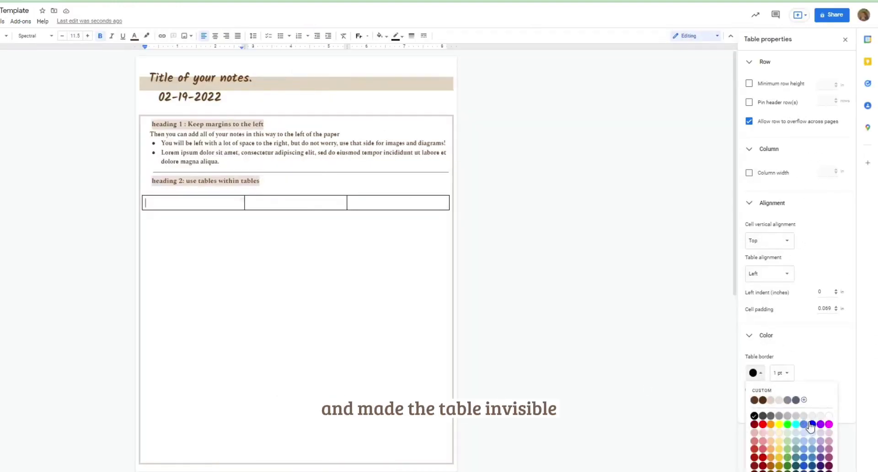
left_click(793, 376)
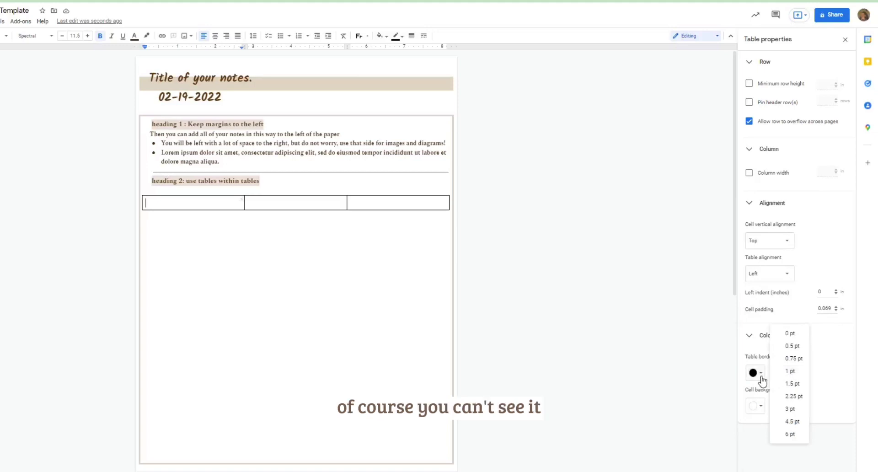
left_click(759, 375)
left_click(832, 416)
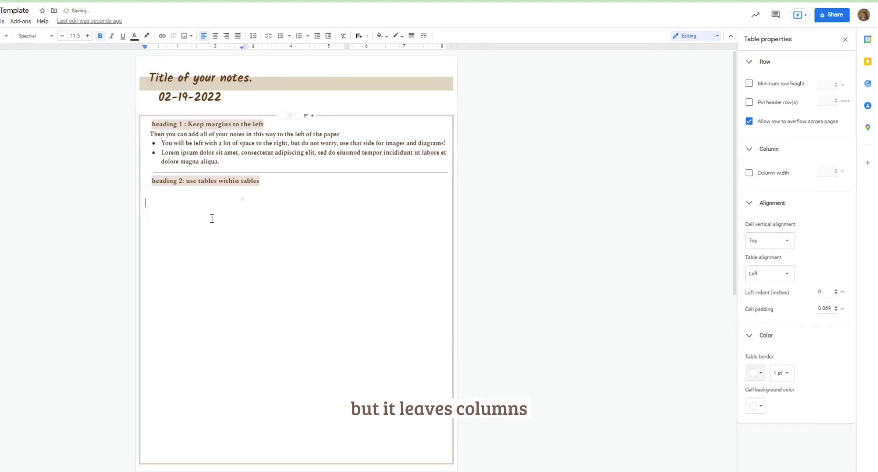
left_click(756, 373)
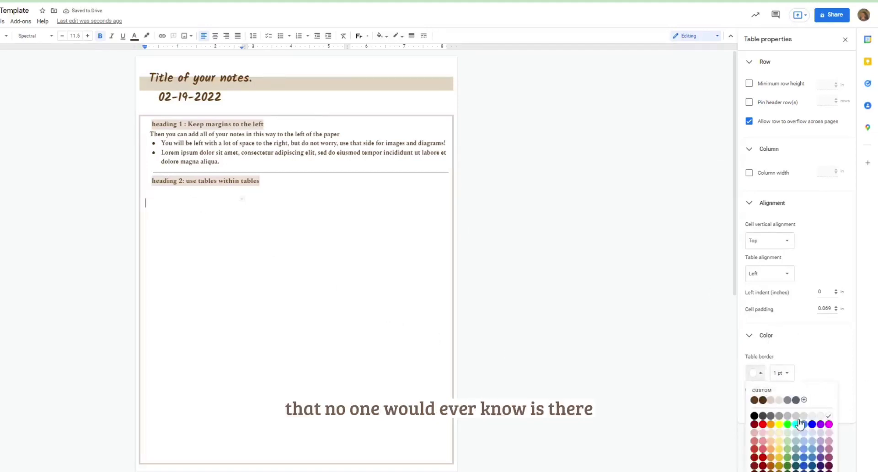
left_click(821, 416)
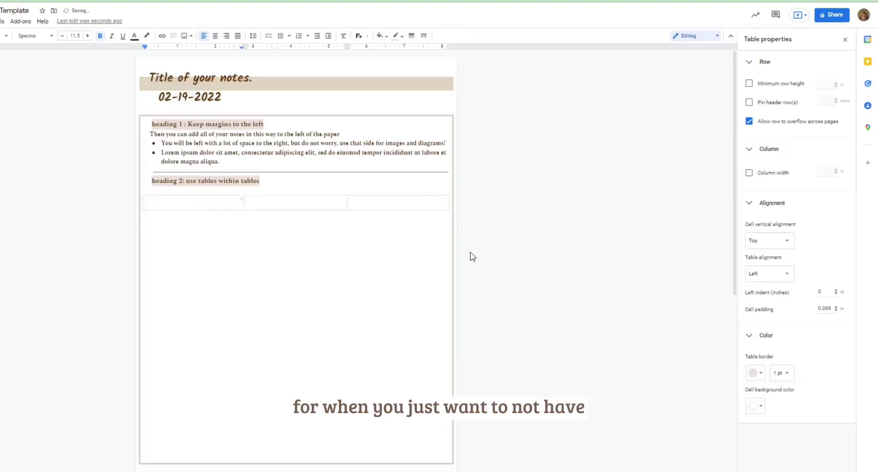
Step: Enter "Add what you need within these tables" in the first cell and "Alter the formatting nand color as you like" in the second
key("Down")
left_click(209, 208)
type("A")
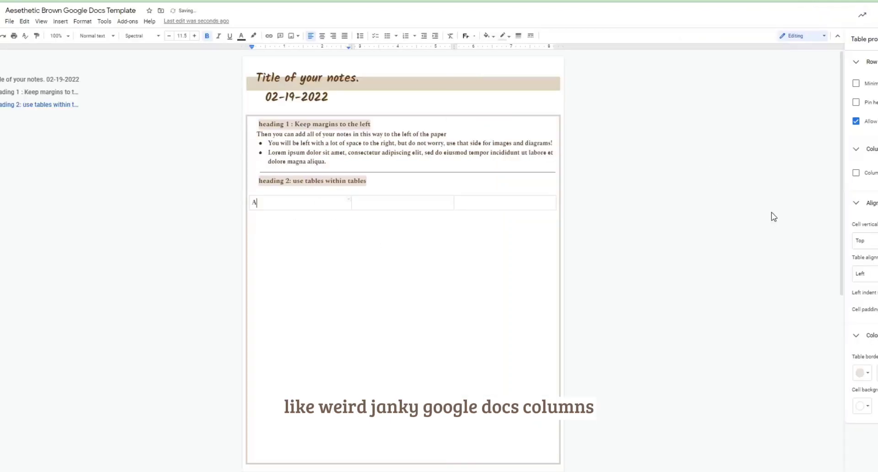
type("dd what you need within these tables")
left_click(419, 210)
type("Alter the formatting nand color as you like")
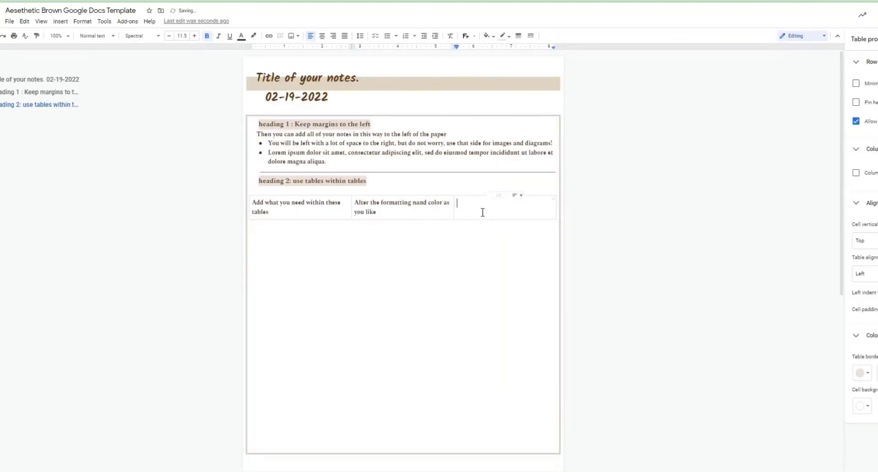
Step: Enter "The change the border to white!" in the third cell and give the slightly narrowed table a white border
left_click(483, 212)
type("The change the border to white!")
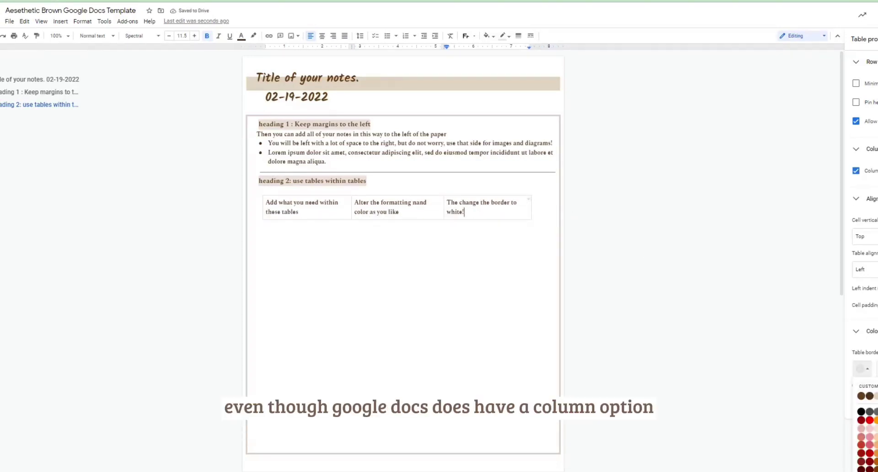
left_click(365, 248)
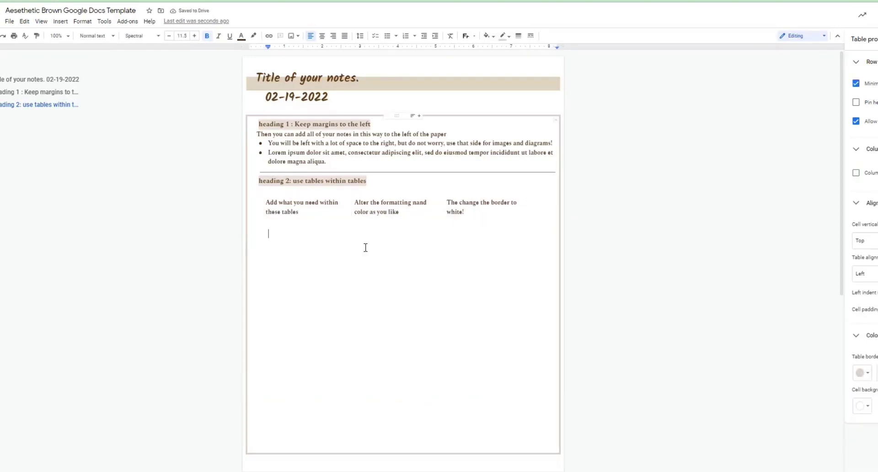
Step: Extend the divider above the second heading to the left edge and remove the trial horizontal line below the three-column table
left_click(61, 21)
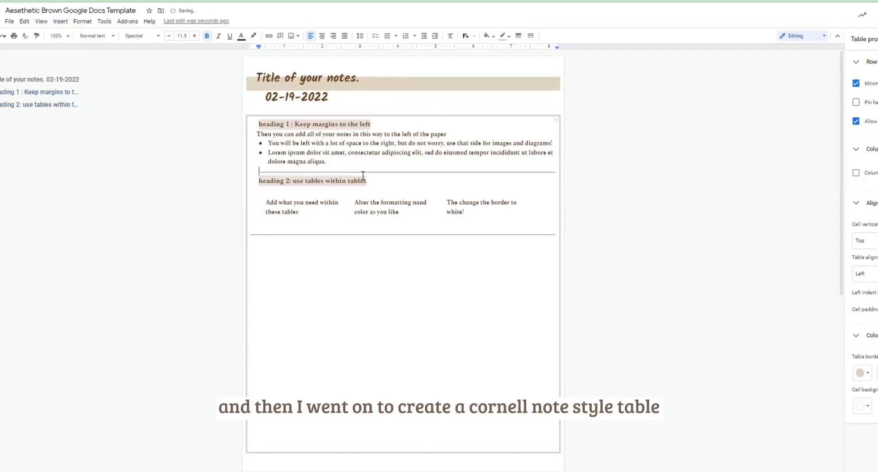
right_click(356, 157)
key("Escape")
left_click(289, 236)
key("BackSpace")
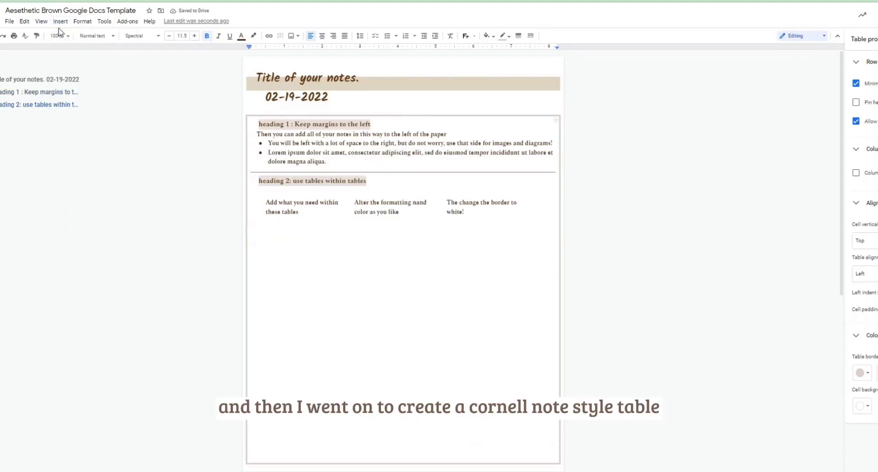
Step: Insert a table with two columns and one row below the three-column table and make its row slightly taller
left_click(61, 22)
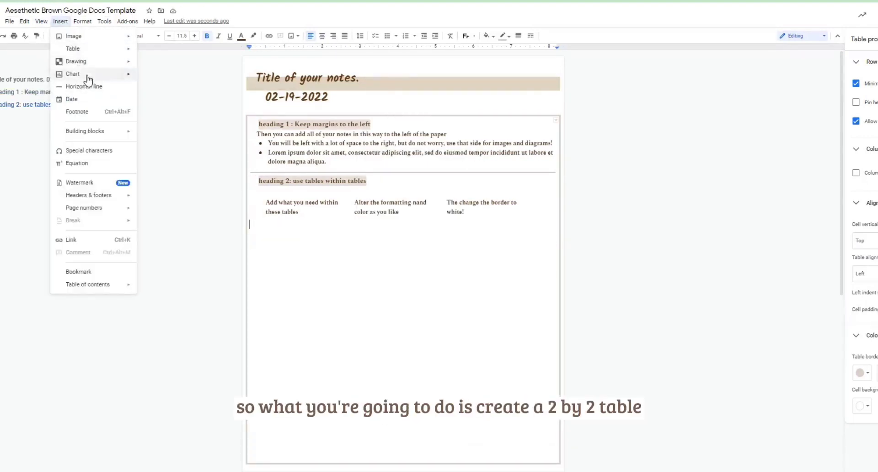
mouse_move(88, 79)
mouse_move(94, 57)
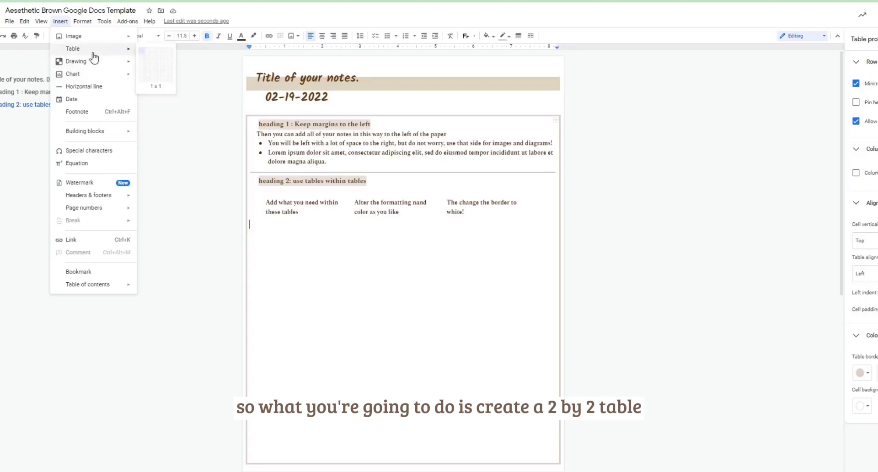
left_click(149, 53)
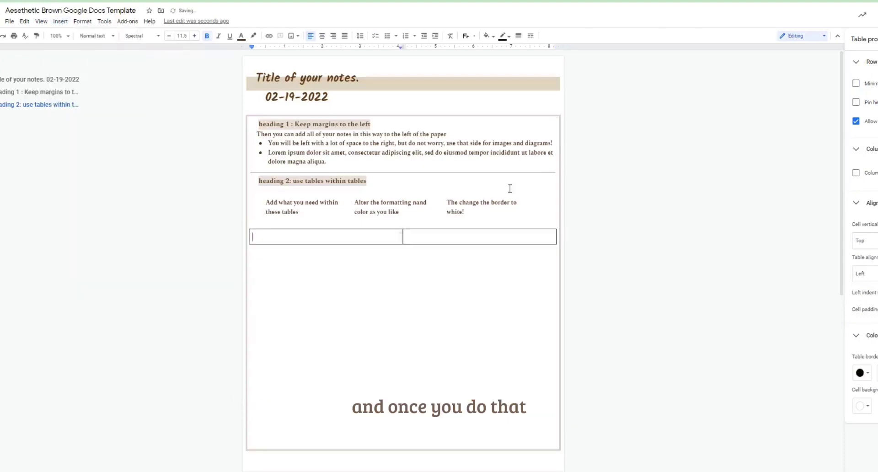
left_click(400, 235)
left_click(384, 242)
left_click_drag(372, 229, 373, 222)
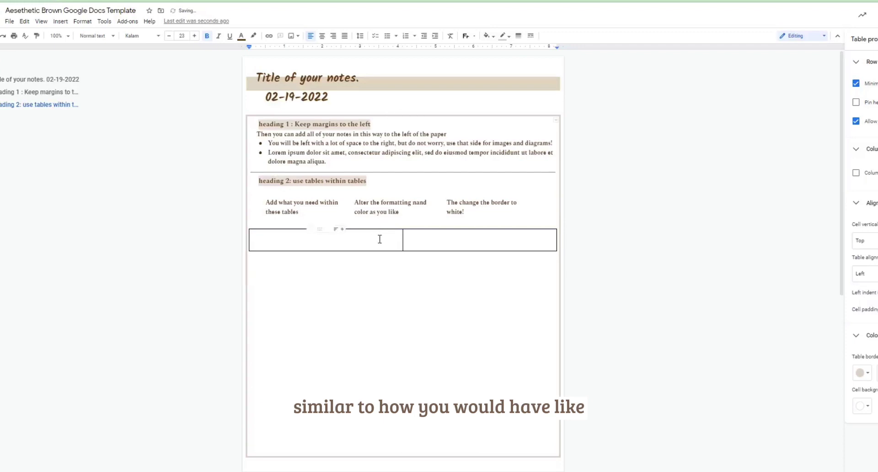
Step: Set the two-column table's border to the light custom color matching the heading highlight and narrow its first column
left_click(871, 372)
left_click(869, 393)
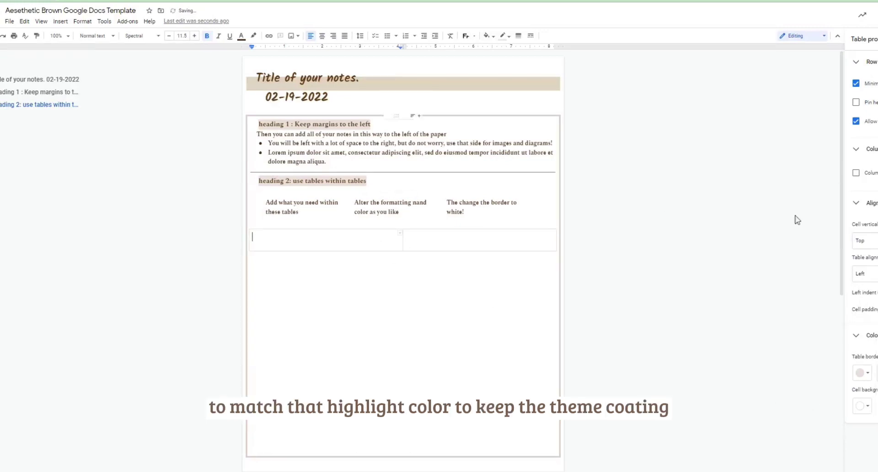
left_click_drag(336, 243, 346, 244)
Step: Enter "Use tables to create a cornell note look within the section" in the narrow first column
key("BackSpace")
type("e tables to create a c")
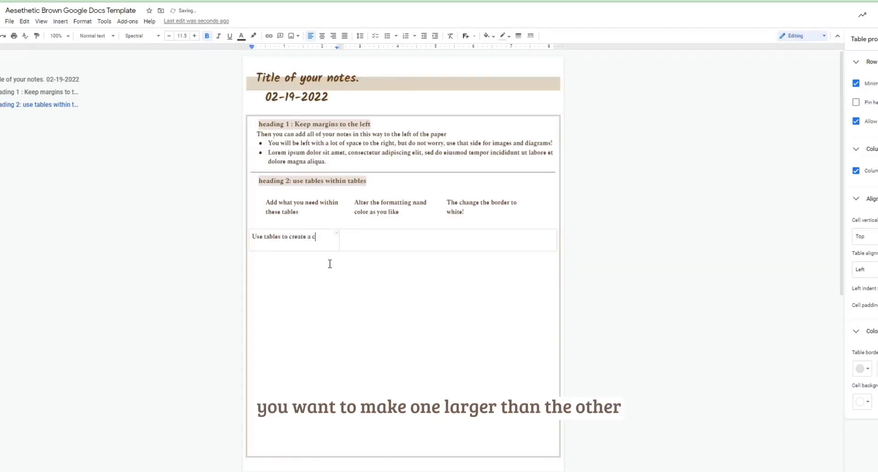
type("ornell note look within the section")
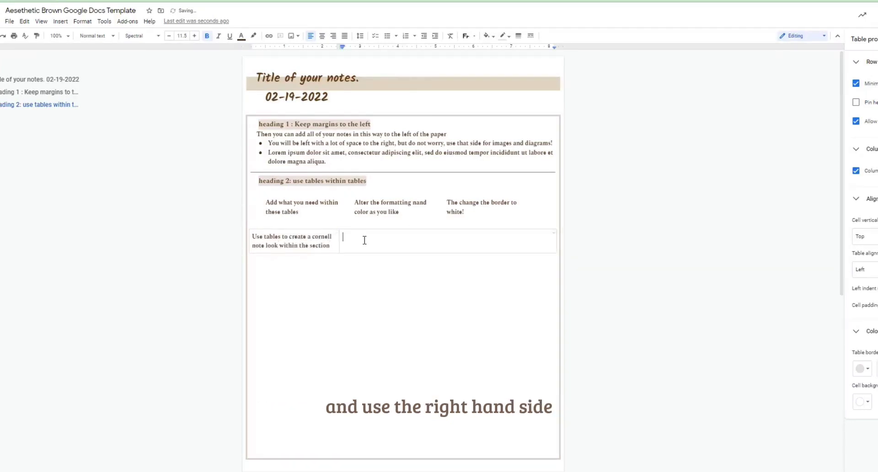
Step: Add "add your headings and notes to this side" in the Heading 1 style to the wide second column
left_click(96, 36)
left_click(108, 141)
type("add your headings and not")
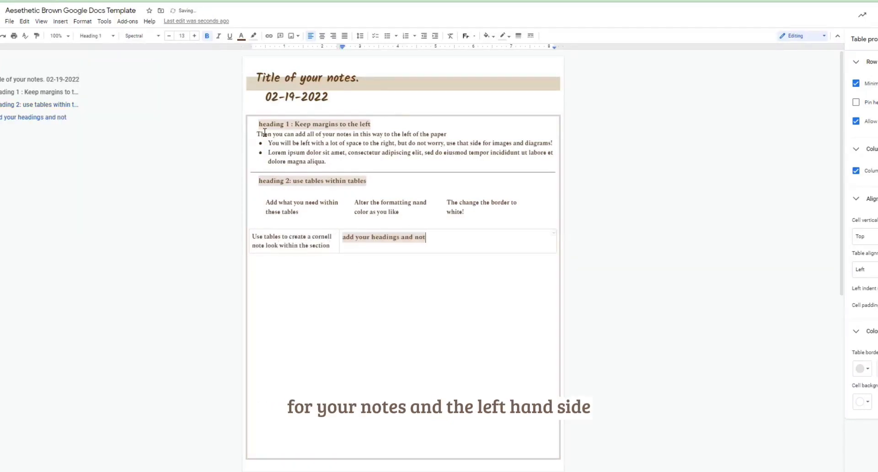
type("es to this side")
key("Return")
Step: Add a zero-padded numbered list below that heading: "I like to use these style of numbers", "It makes it look very uniform", "And aesthetic!"
left_click(414, 36)
left_click(485, 99)
type("like to u")
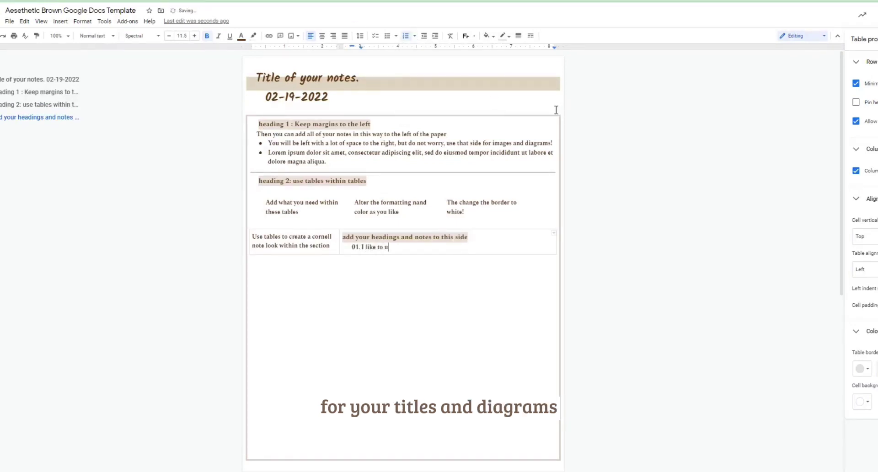
type(" like to use these style ofnumbers")
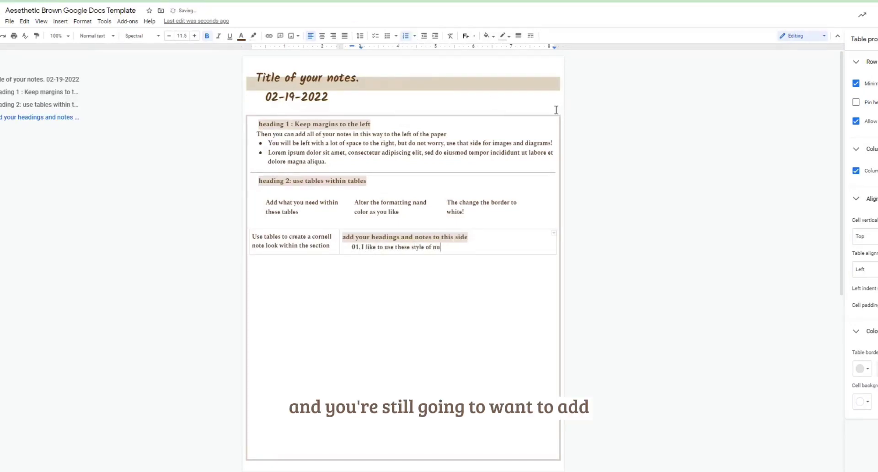
type("mbers")
key("Return")
type("it look very uniform")
key("Return")
type("and aesthetic!")
key("Return")
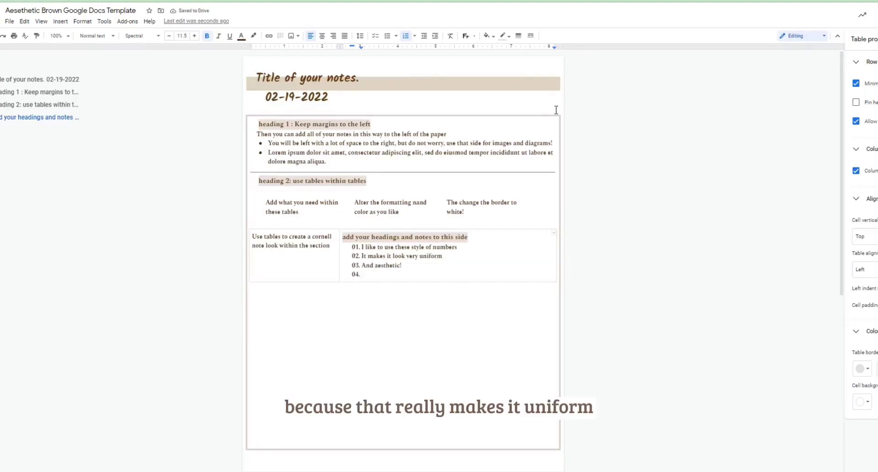
key("BackSpace")
key("Return")
key("Return")
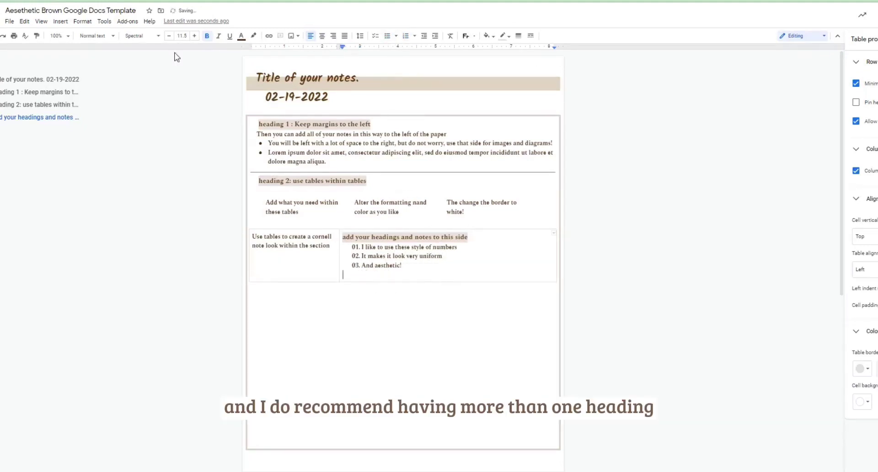
Step: Insert a horizontal line below the numbered list in the second column
left_click(60, 21)
left_click(82, 92)
left_click(386, 279)
key("BackSpace")
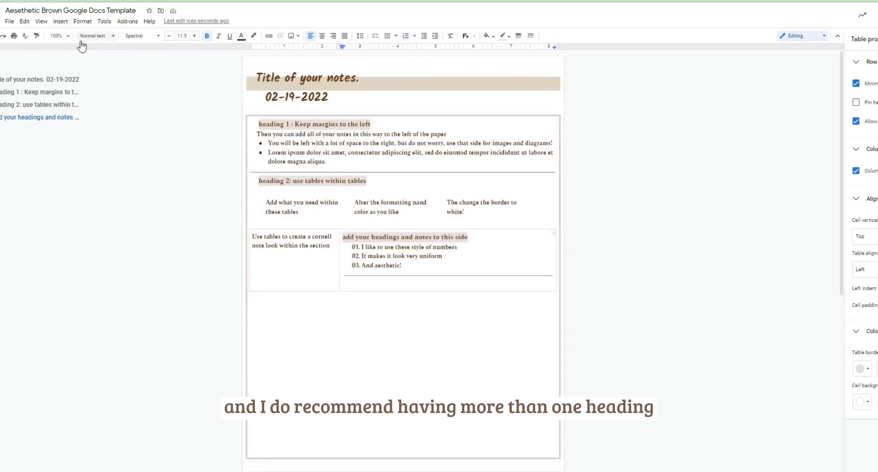
left_click(295, 249)
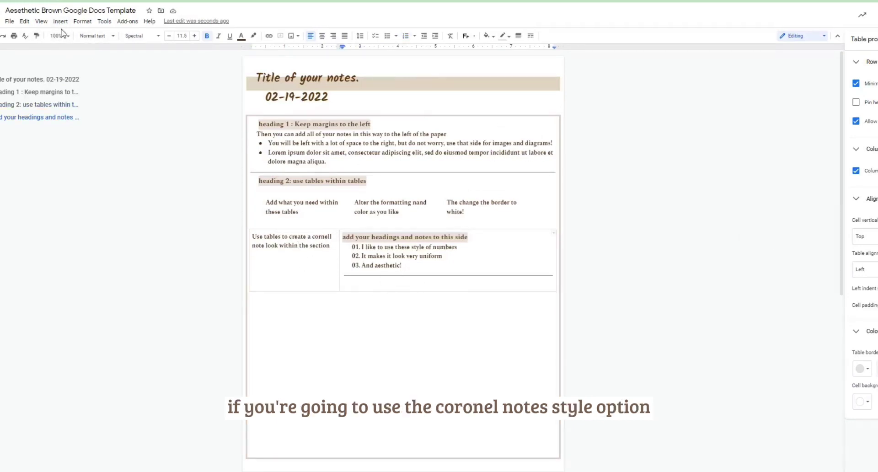
Step: Below the line, add the Heading 1 text "if you are going to use cornell notes, then make sure you have more than one heading!"
left_click(97, 36)
left_click(108, 141)
type("if you are going to")
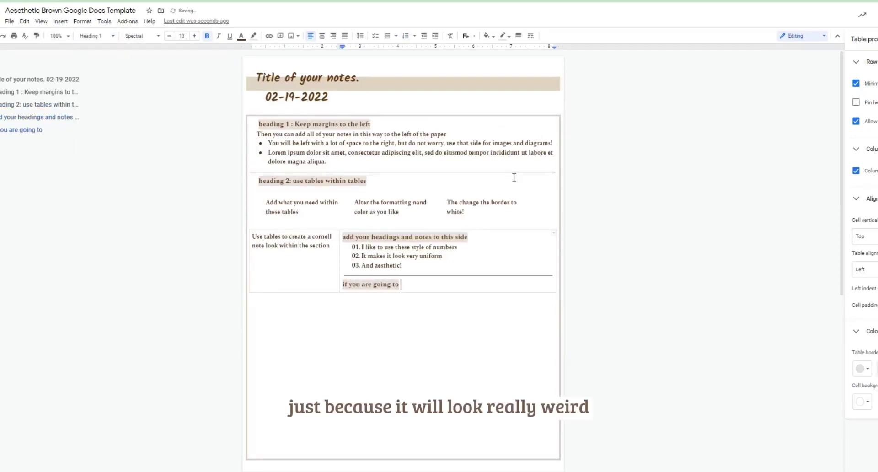
type(" use cornell notes, then ")
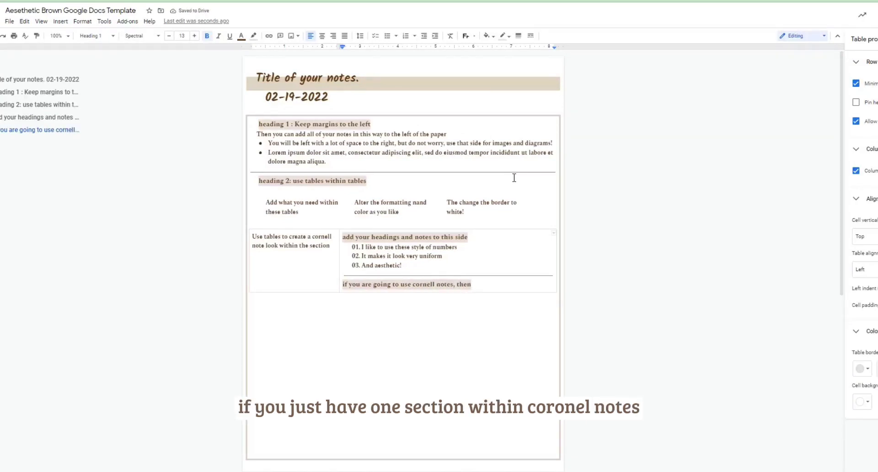
type("make sure you")
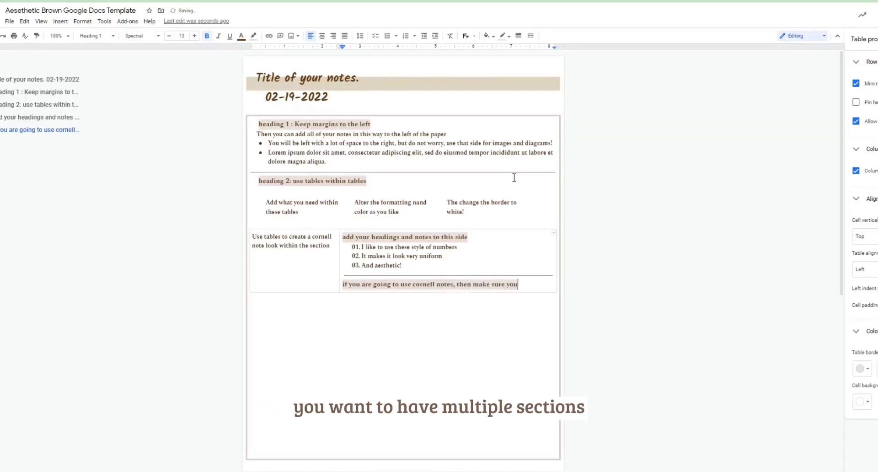
type(" have more than one heading!")
key("Return")
Step: Add a bulleted list under the new heading with "And use bullet points for words" and "And other things!"
key("ctrl+shift+8")
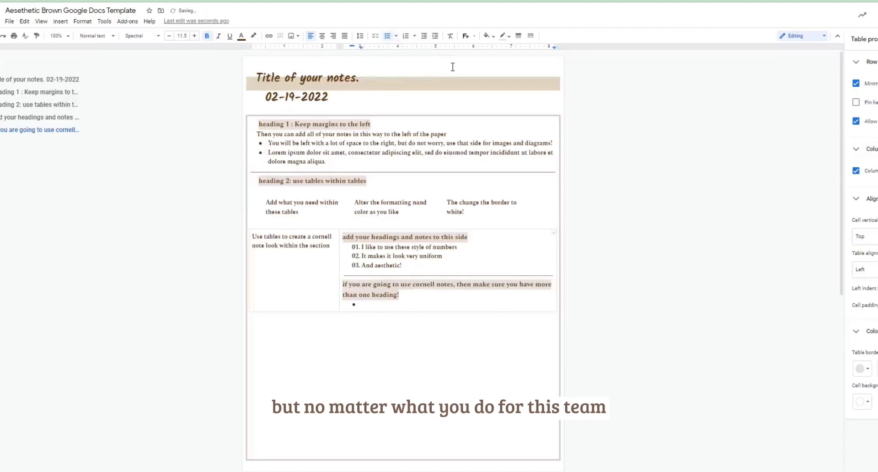
type("And use bullet points for works")
key("Return")
type("Amd ather things!")
Step: Paste the copied brown four-part diagram image below the text in the narrow first column
left_click(340, 254)
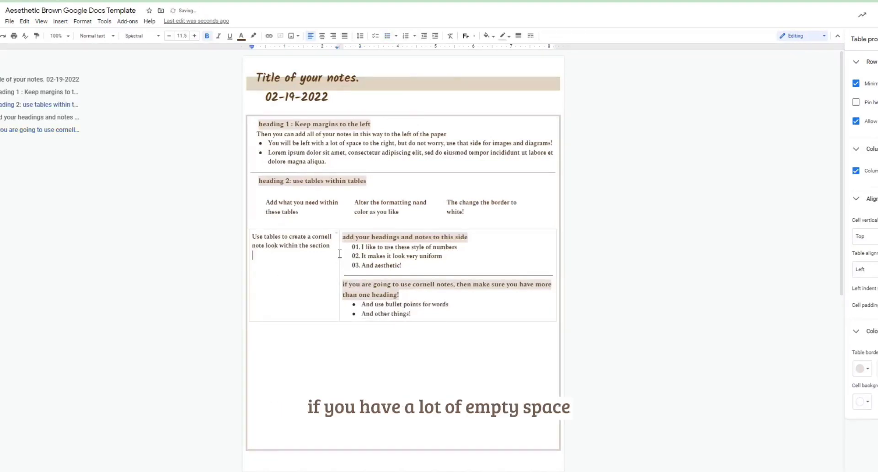
right_click(268, 282)
key("Escape")
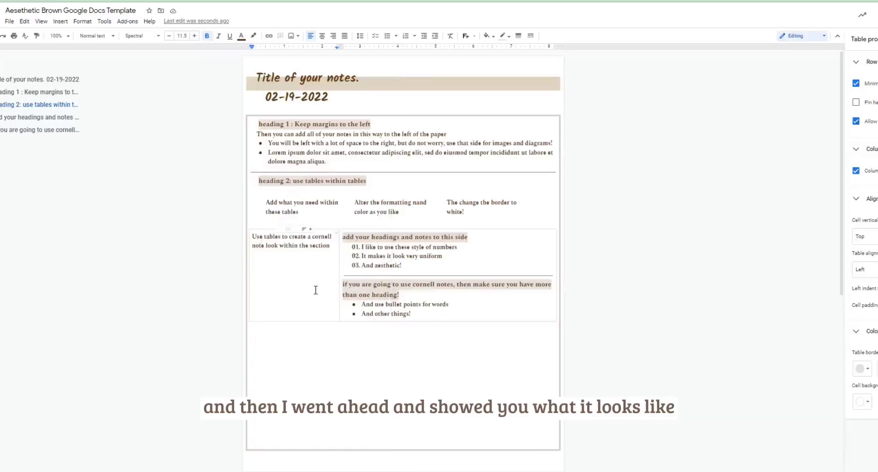
key("ctrl+v")
Step: Crop the watermark strip off the bottom of the diagram and shrink the image to sit centered in the first column
double_click(317, 338)
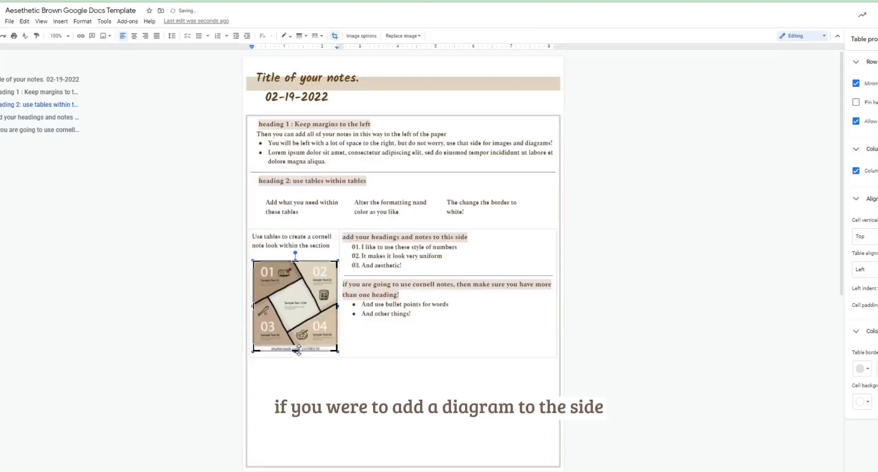
left_click(367, 369)
left_click_drag(299, 350, 304, 298)
left_click(317, 330)
left_click(393, 374)
left_click(296, 309)
left_click(691, 298)
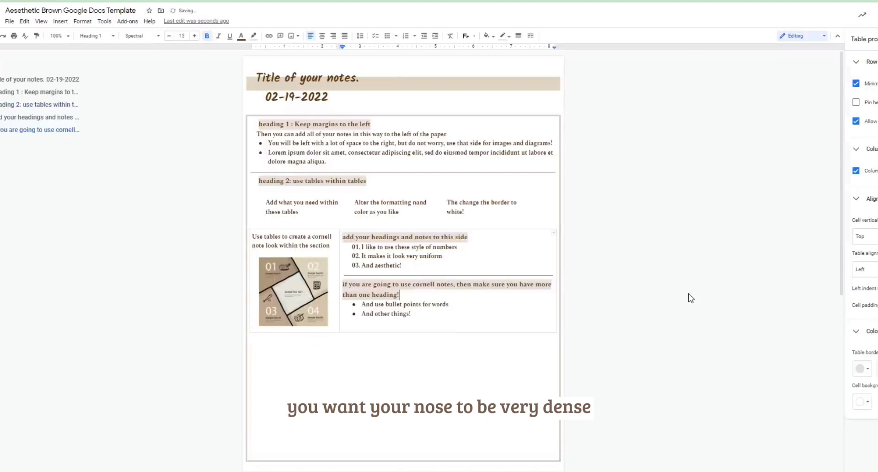
Step: Start a new drawing at the first bullet list and draw a rectangle about 4.1 inches wide and 3.5 inches tall
left_click(558, 144)
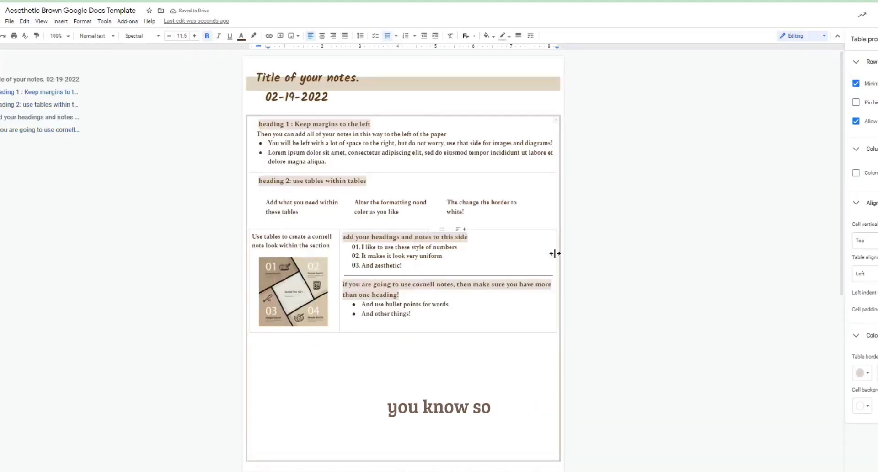
left_click(60, 21)
mouse_move(124, 60)
left_click(149, 64)
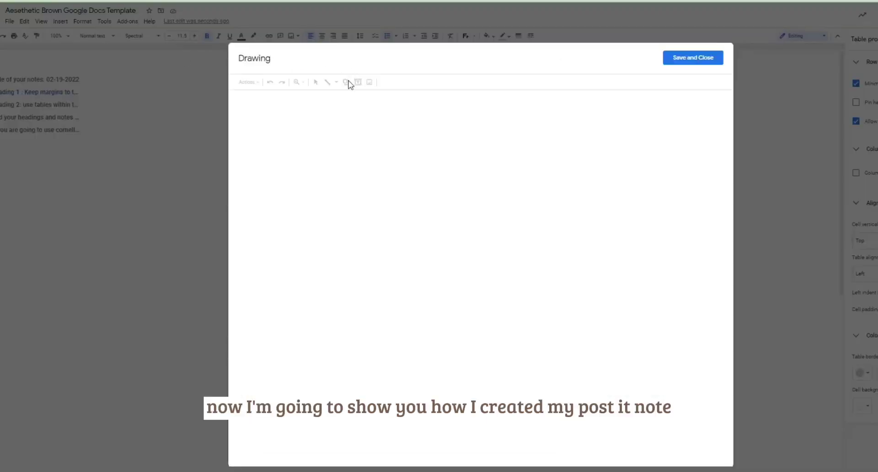
left_click(346, 82)
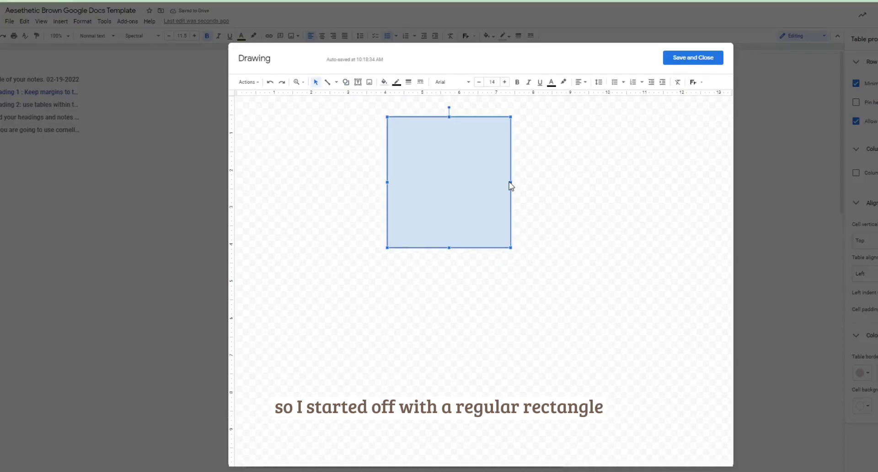
left_click_drag(511, 182, 538, 183)
Step: Draw a second, small rectangle about 2.6 inches wide and 0.6 inch tall, centered over the large rectangle's upper edge
left_click(347, 82)
mouse_move(362, 94)
left_click(411, 103)
left_click_drag(414, 105, 511, 126)
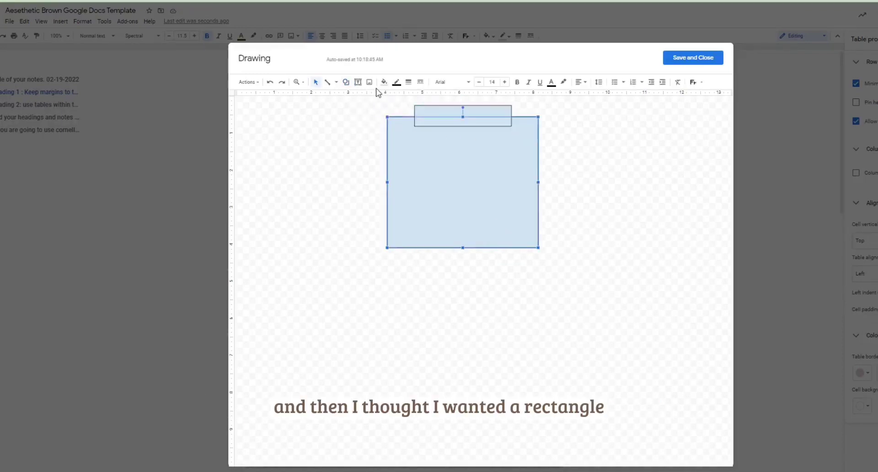
Step: Fill the large rectangle with a custom light cream color and the small strip with a custom dark brown
left_click(383, 82)
left_click(391, 199)
left_click(447, 295)
left_click_drag(449, 281, 452, 297)
left_click(512, 337)
left_click(505, 120)
left_click(383, 82)
left_click(391, 199)
left_click(495, 253)
left_click(505, 339)
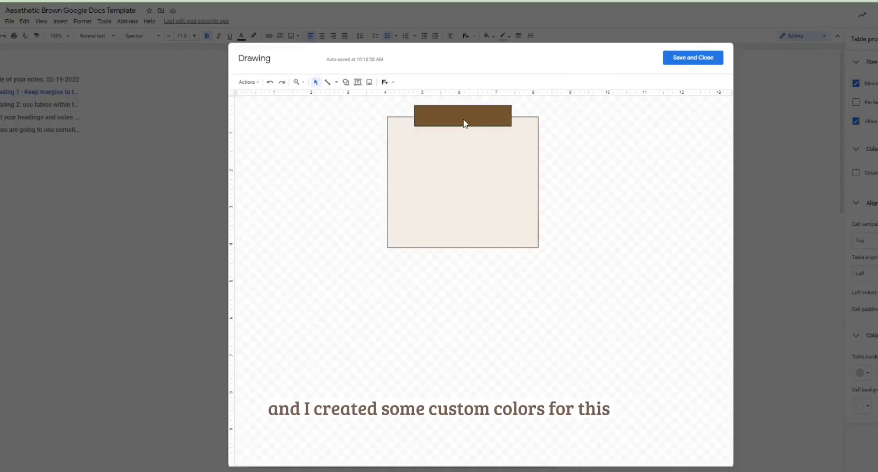
Step: Replace the small brown strip with a brown wavy-bottomed document shape over the note's upper edge
left_click(346, 82)
mouse_move(360, 98)
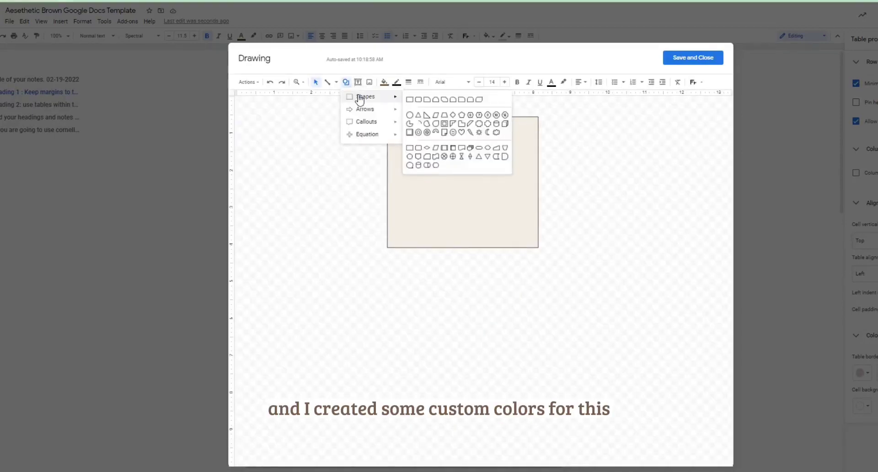
left_click(462, 148)
mouse_move(434, 122)
left_mouse_down()
mouse_move(507, 158)
mouse_move(466, 125)
mouse_move(487, 123)
mouse_move(411, 119)
left_mouse_up()
left_click(462, 112)
key("Delete")
left_click(544, 142)
left_click_drag(500, 121, 505, 120)
Step: Make the borders of the wavy strip and the cream note transparent, and widen the strip slightly
left_click(396, 83)
left_click(404, 198)
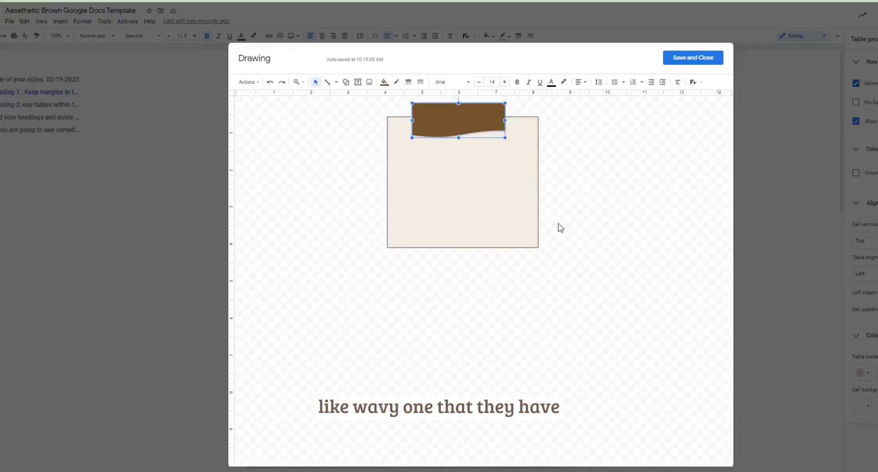
left_click(530, 219)
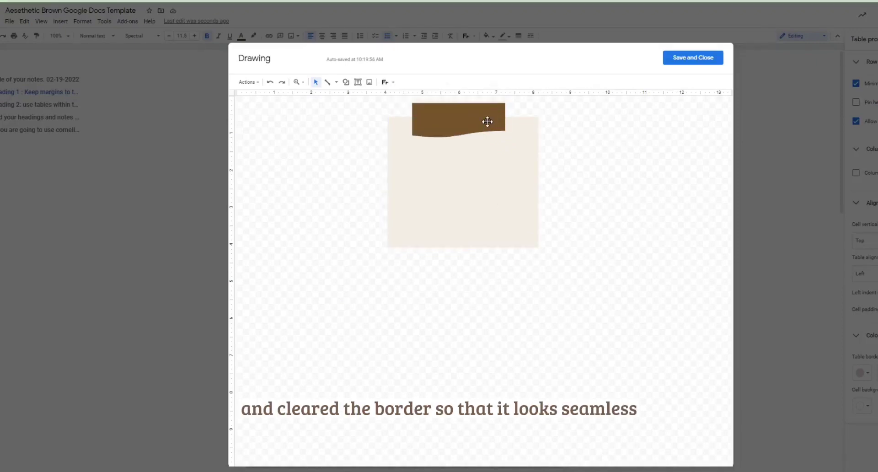
left_click(486, 122)
left_click(577, 139)
Step: Add a text box below the strip with "Add your quick notes here!", a no-bullet-points tip, a drawing-editing tip and a lorem ipsum line
mouse_move(415, 121)
left_mouse_down()
mouse_move(408, 120)
mouse_move(537, 237)
mouse_move(530, 161)
left_mouse_up()
left_click(358, 82)
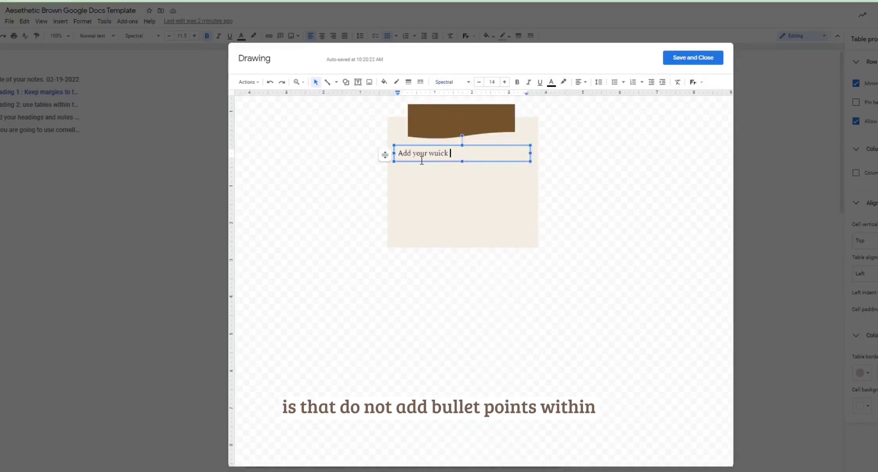
type("tes here!")
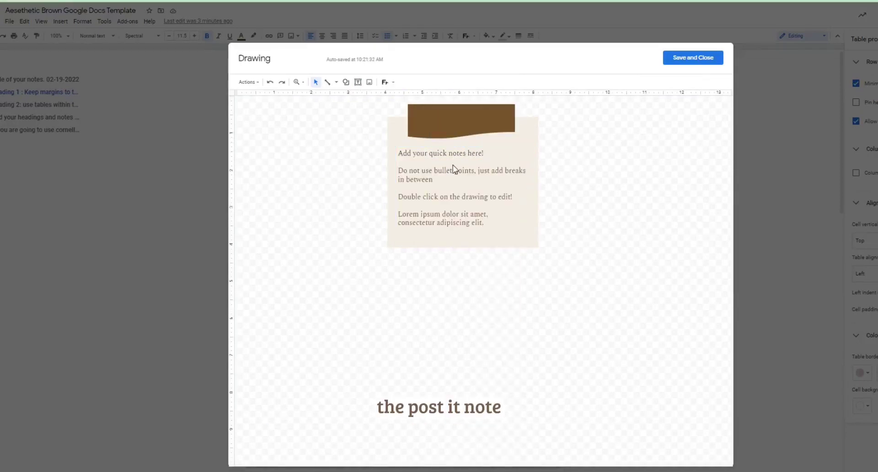
left_click(526, 204)
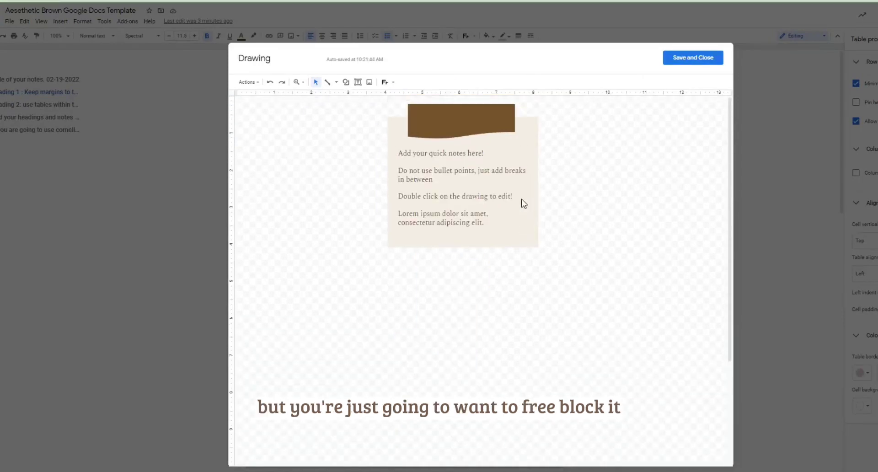
Step: Make all the text inside the note's text box bold
left_click(525, 201)
key("ctrl+a")
left_click(517, 82)
left_click(559, 288)
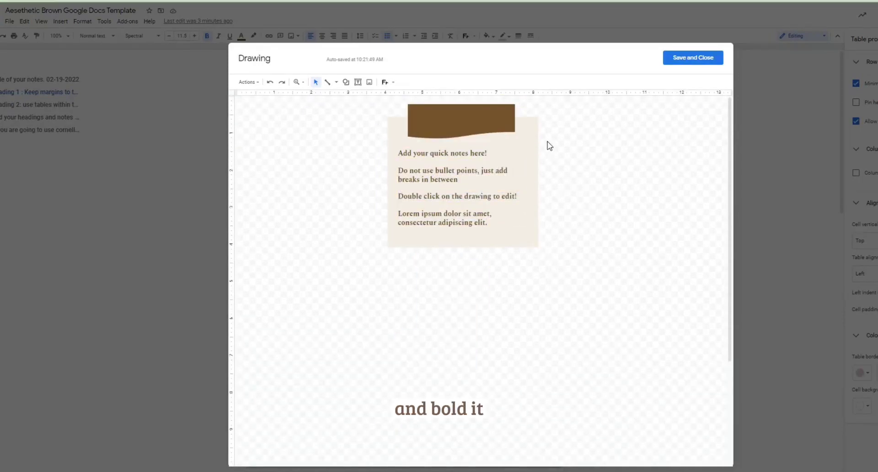
Step: Save the drawing into the document, set it to wrap text, shrink it and place it at the right edge beside heading 1
left_click(711, 60)
left_click(343, 249)
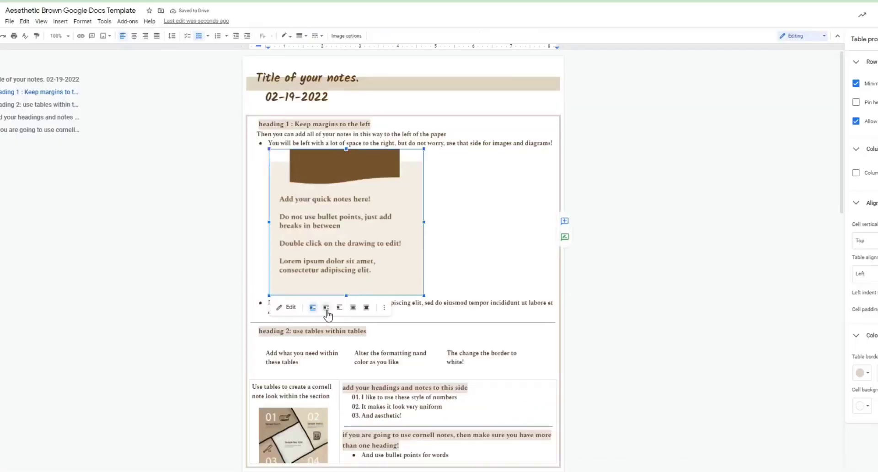
left_click(326, 308)
left_click_drag(424, 296, 336, 213)
left_click_drag(308, 183, 526, 160)
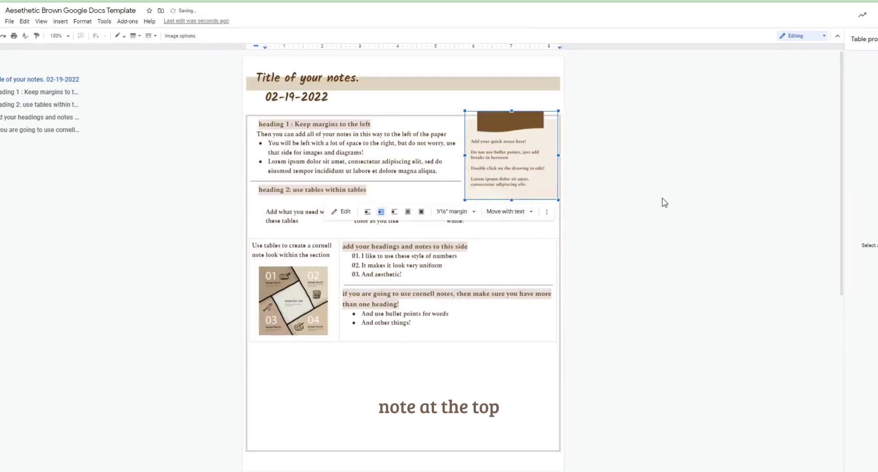
Step: Try the sticky note slightly smaller and nudged within the upper-right corner of the notes table
left_click(622, 198)
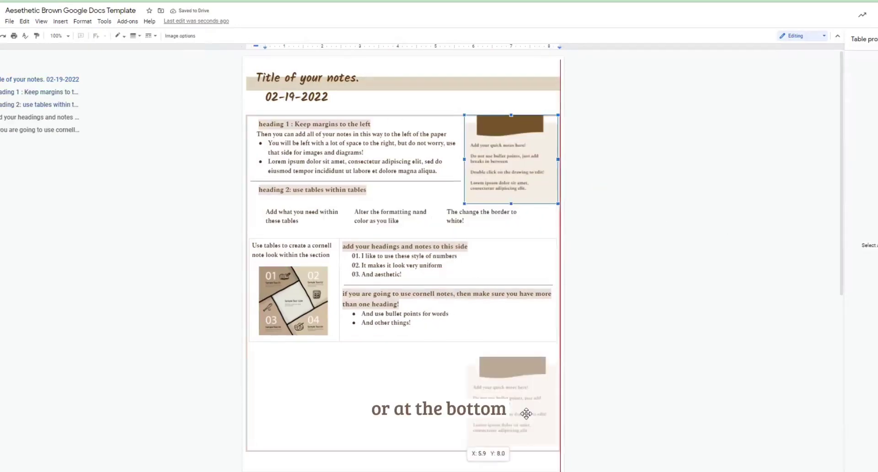
scroll(709, 303, "down", 3)
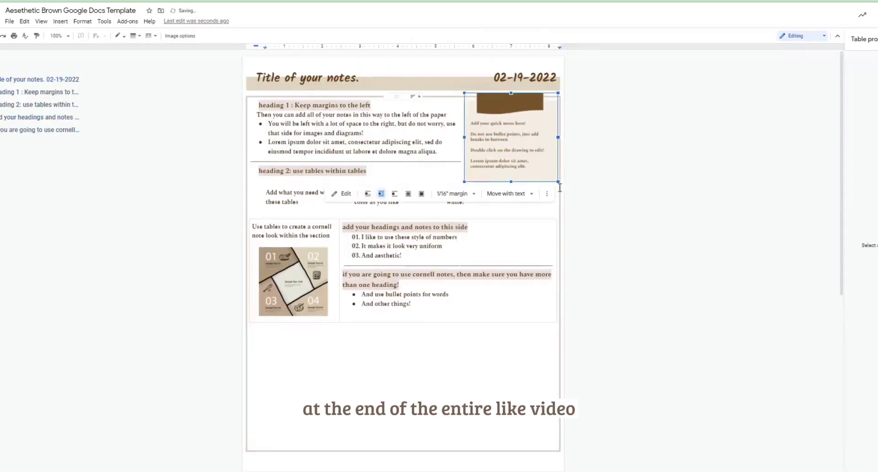
left_click(649, 192)
left_click_drag(534, 153, 536, 151)
left_click(487, 378)
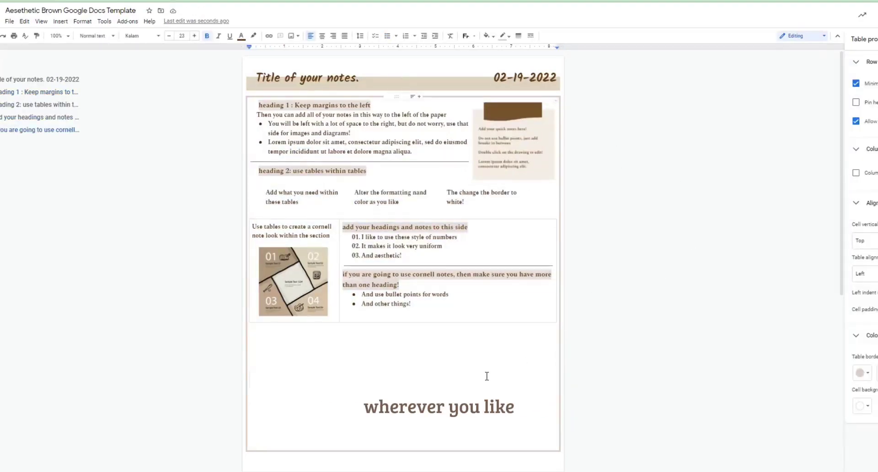
key("ctrl+z")
right_click(303, 356)
left_click(341, 312)
scroll(340, 312, "down", 6)
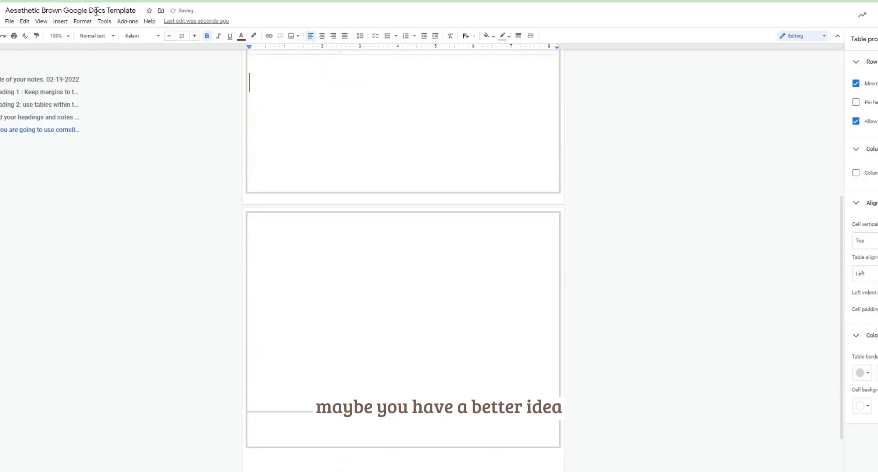
key("ctrl+z")
scroll(291, 369, "up", 6)
Step: Paste a lorem ipsum paragraph below the Cornell-style table and trim it to end at "pulvinar mattis nunc."
right_click(257, 356)
left_click(298, 271)
left_click_drag(532, 413, 427, 361)
left_click_drag(339, 359, 542, 411)
key("BackSpace")
Step: Move the sticky note to the right of the lorem ipsum paragraph and enlarge it to fill the space down to the table's lower border
mouse_move(536, 154)
left_mouse_down()
mouse_move(534, 377)
mouse_move(524, 363)
left_mouse_up()
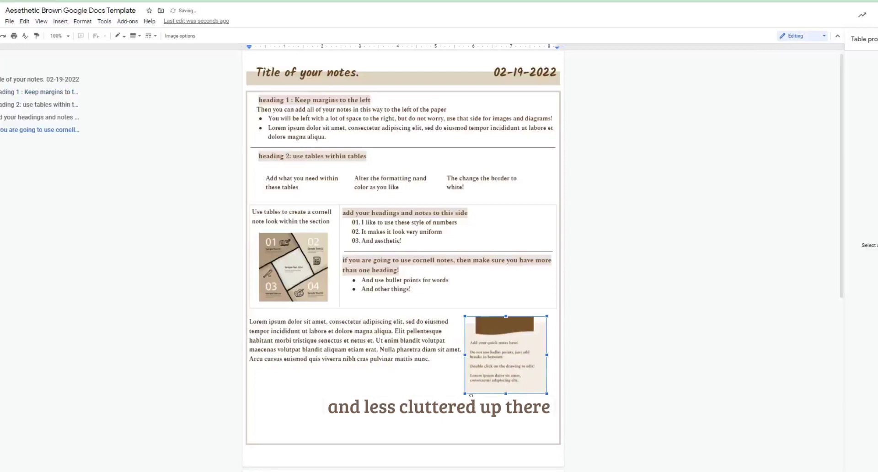
left_click_drag(465, 393, 424, 431)
left_click_drag(497, 383, 505, 380)
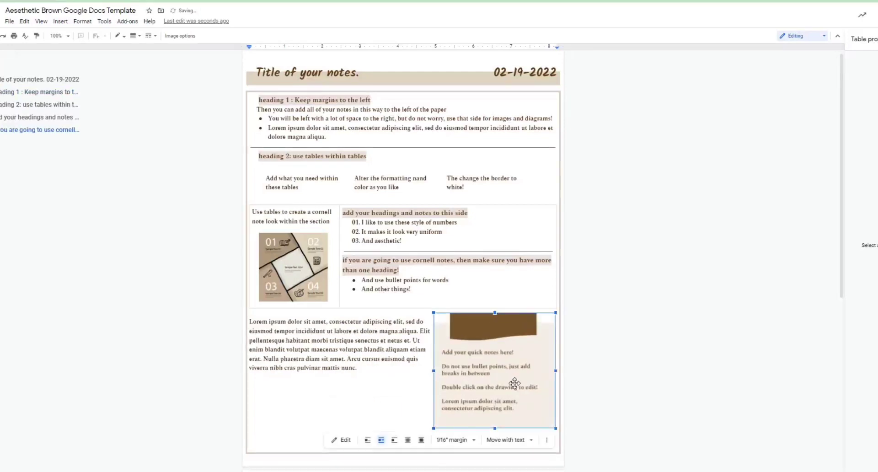
left_click_drag(559, 430, 551, 423)
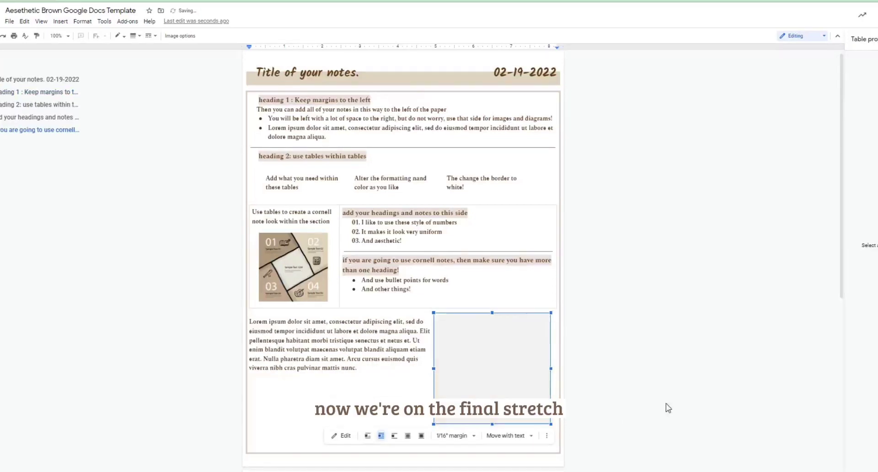
Step: Insert a horizontal line below the lorem ipsum paragraph, beside the sticky note
left_click(373, 379)
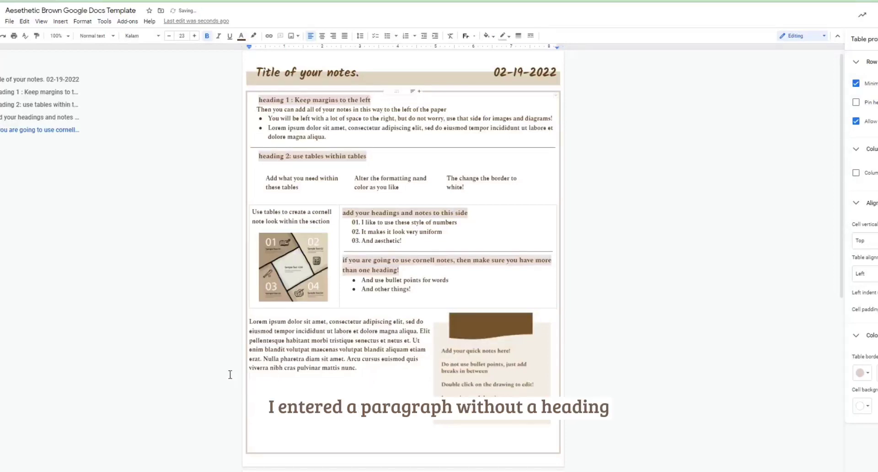
left_click(64, 21)
left_click(89, 85)
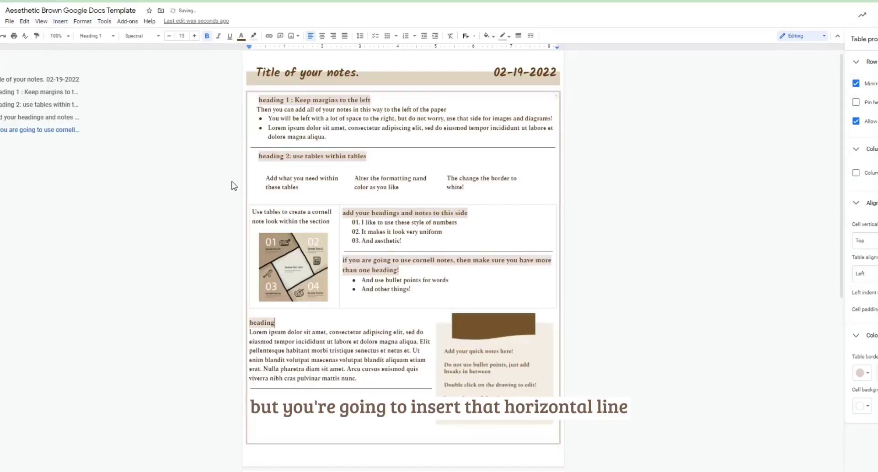
Step: Add the Heading 1 text "heading 3: keep your headings consistent" above the lorem ipsum paragraph
scroll(233, 185, "down", 6)
scroll(233, 185, "up", 3)
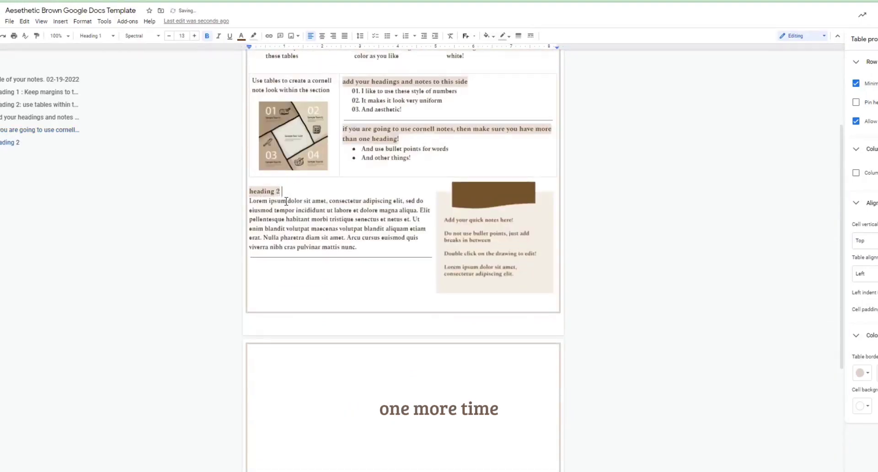
key("BackSpace")
key("BackSpace")
type("3: keep yo")
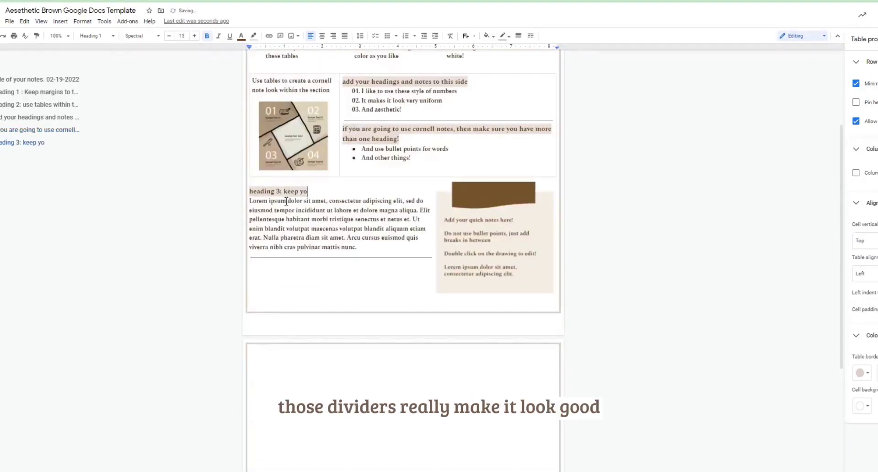
type("ur headings con s")
key("BackSpace")
type("ngs consis")
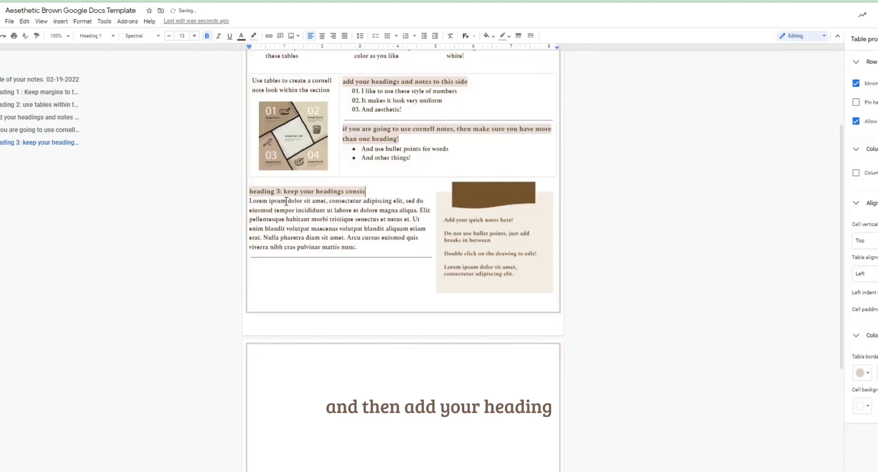
type("yten")
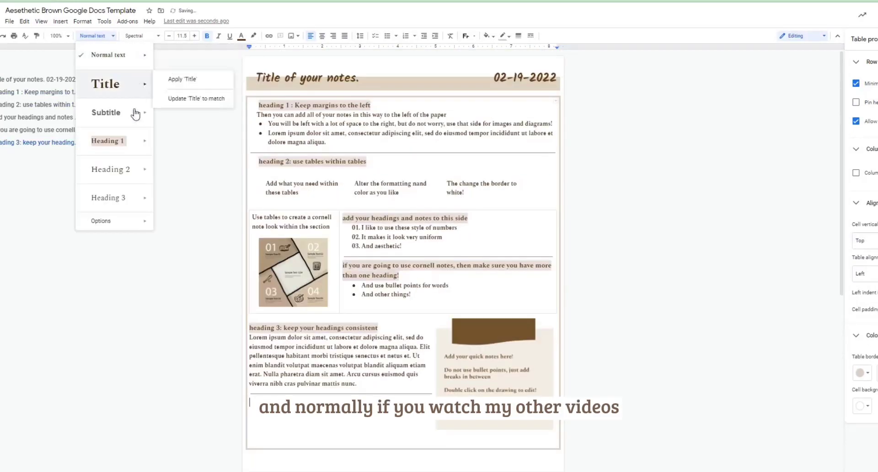
Step: Below the new horizontal line, add the Heading 1 text "Final notes about the topic:" and start a new line
key("Escape")
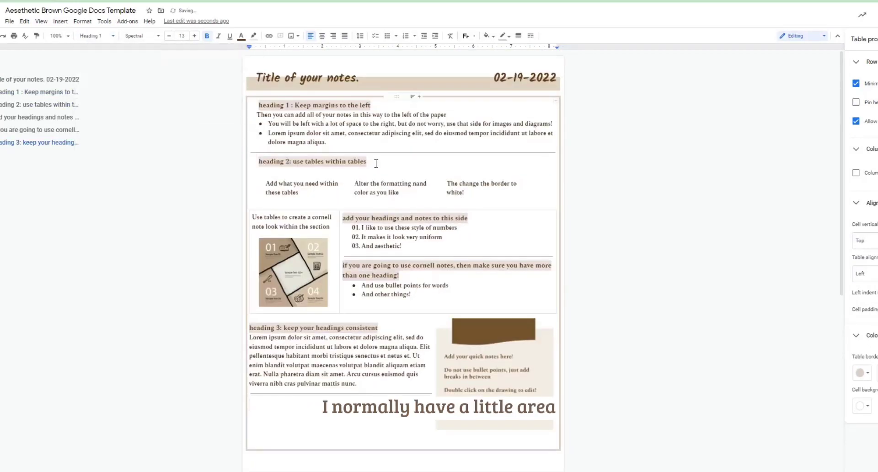
type("nt")
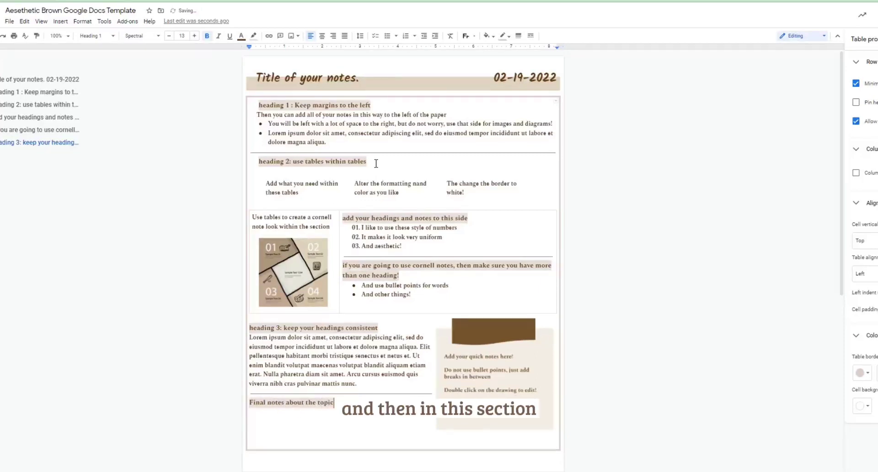
key("Return")
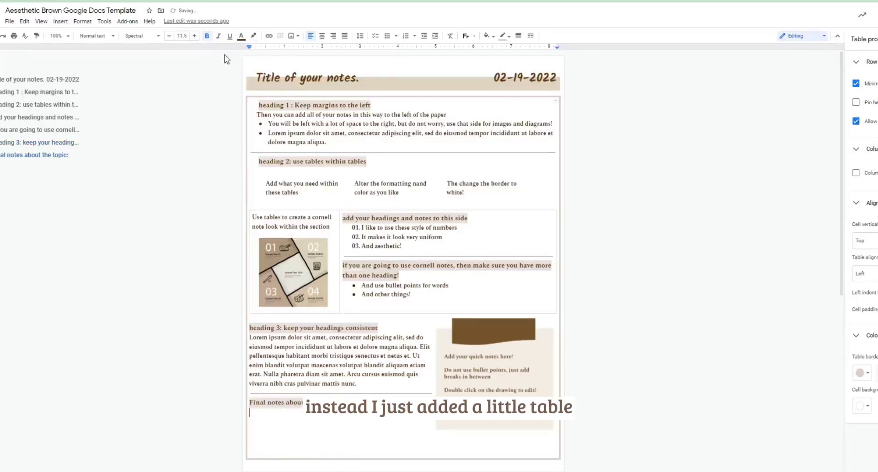
Step: Insert a one-cell table under the final notes heading and narrow it to the width of the paragraph above
left_click(60, 22)
mouse_move(73, 49)
left_click(142, 58)
left_click_drag(559, 433, 432, 432)
left_click(338, 431)
key("BackSpace")
left_click(867, 369)
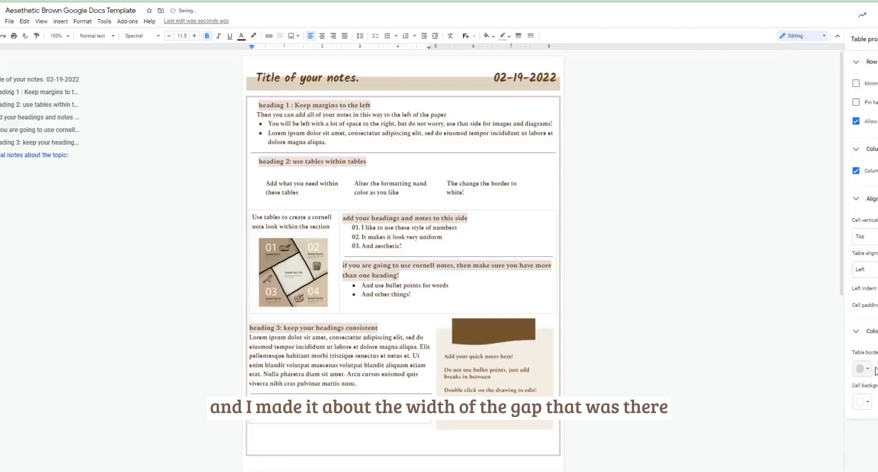
left_click(875, 369)
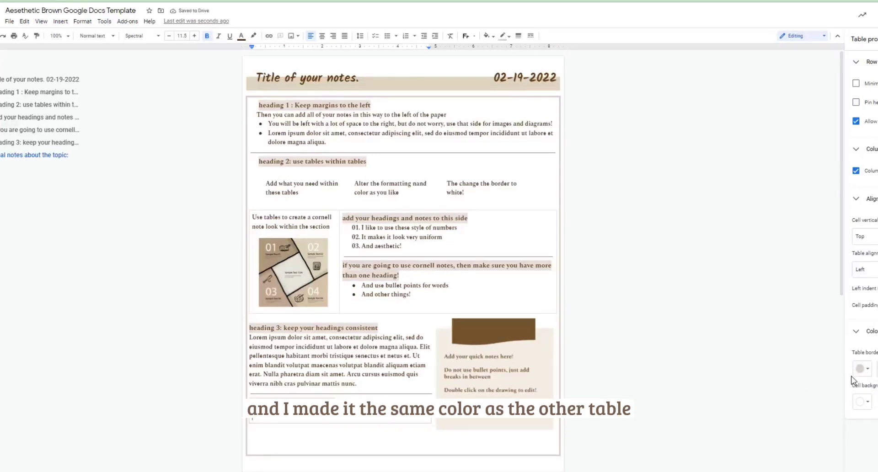
left_click(856, 331)
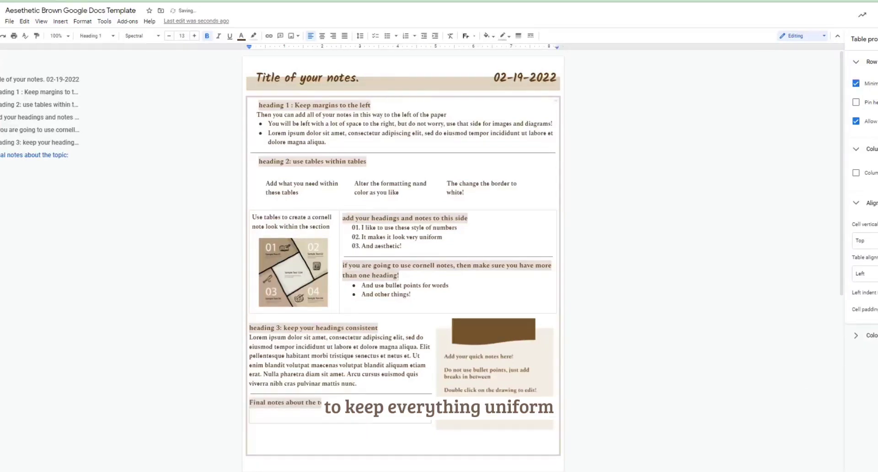
left_click(856, 330)
left_click(862, 368)
left_click(869, 396)
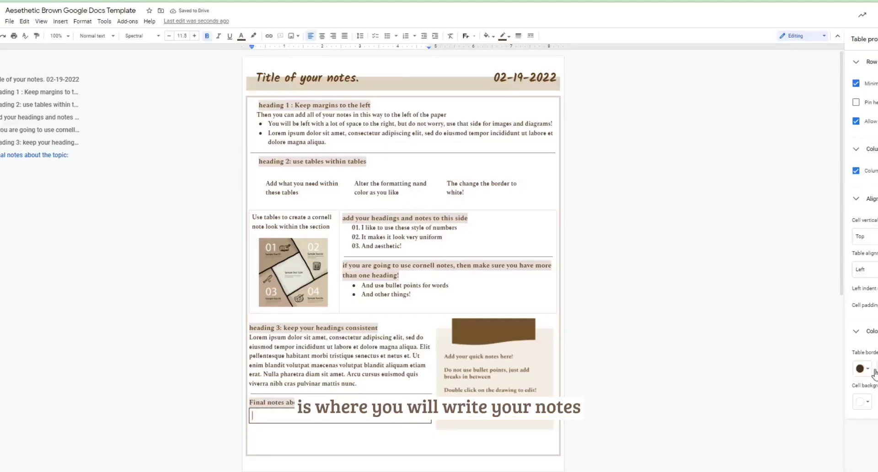
key("ctrl+z")
Step: Paste lorem ipsum text into the final notes table and trim it to end at "Nulla pharetra diam sit amet."
right_click(334, 413)
left_click(392, 128)
left_click_drag(386, 470, 371, 327)
key("BackSpace")
key("ctrl+Home")
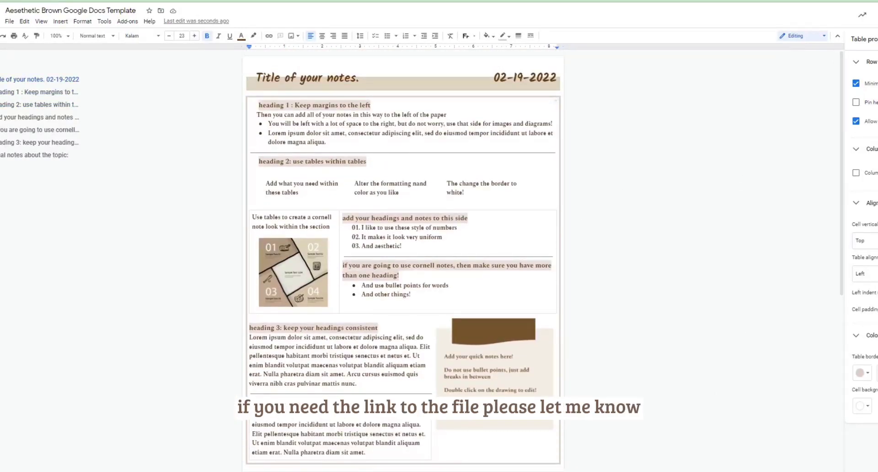
scroll(821, 216, "down", 1)
scroll(822, 216, "up", 1)
scroll(822, 217, "down", 1)
scroll(821, 217, "up", 1)
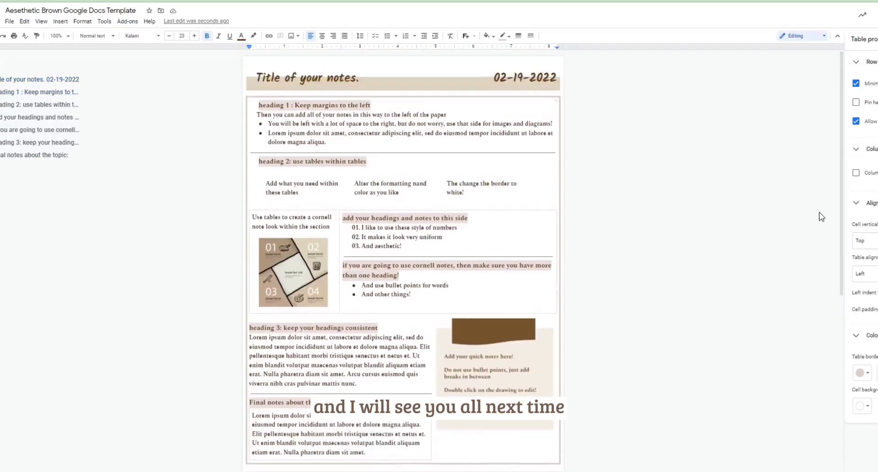